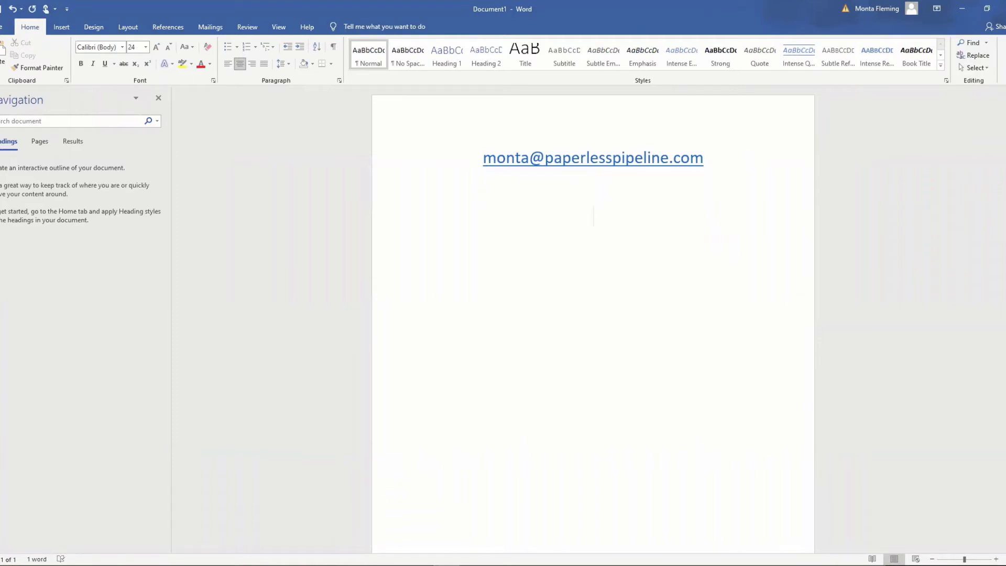
# Paste a second copy of the address and insert +agent just before its @ sign
pyautogui.hotkey('ctrl', 'v')
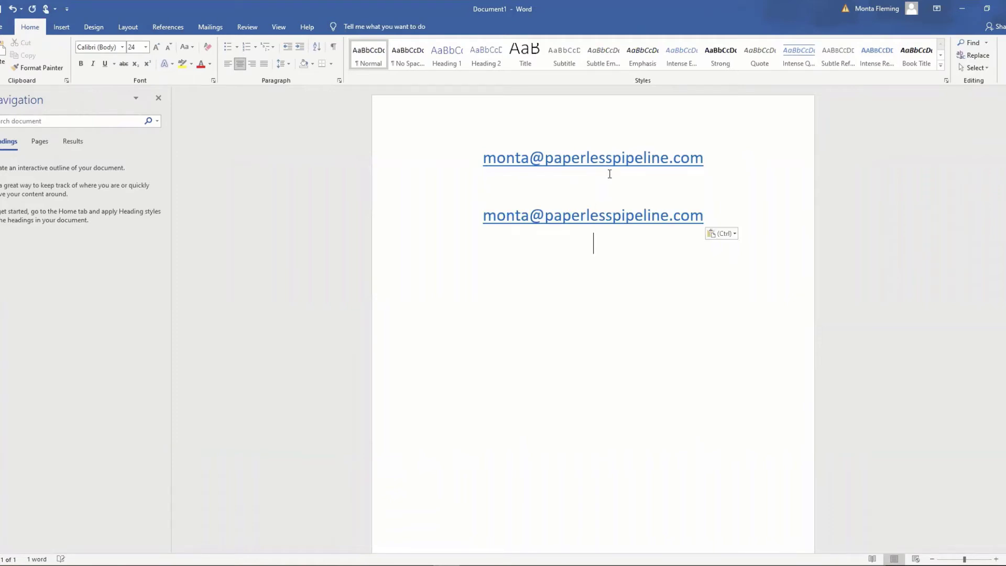
pyautogui.click(531, 216)
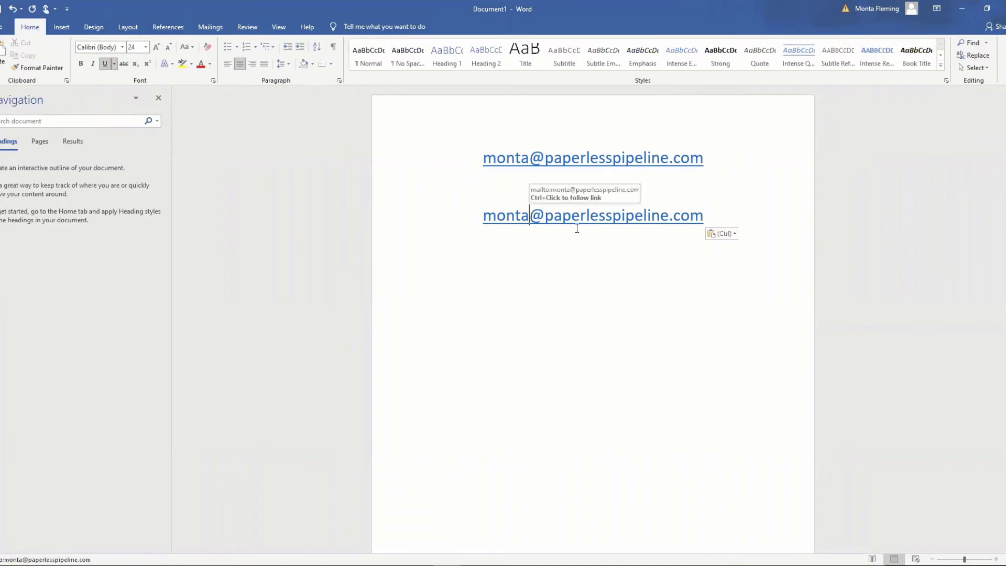
pyautogui.write('+agent')
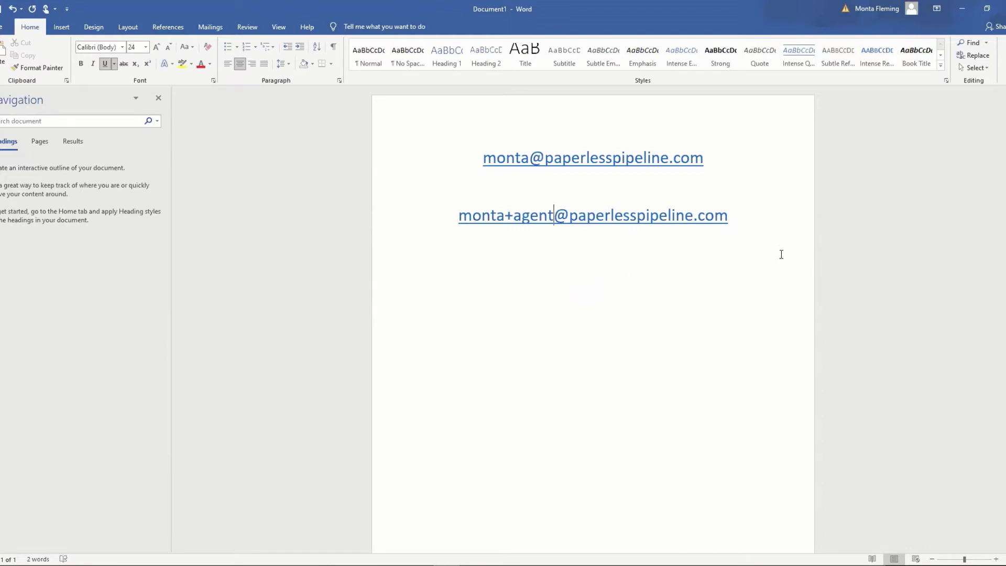
# Paste a third copy of the address below and tag it +admin before the @
pyautogui.click(759, 240)
pyautogui.hotkey('ctrl', 'v')
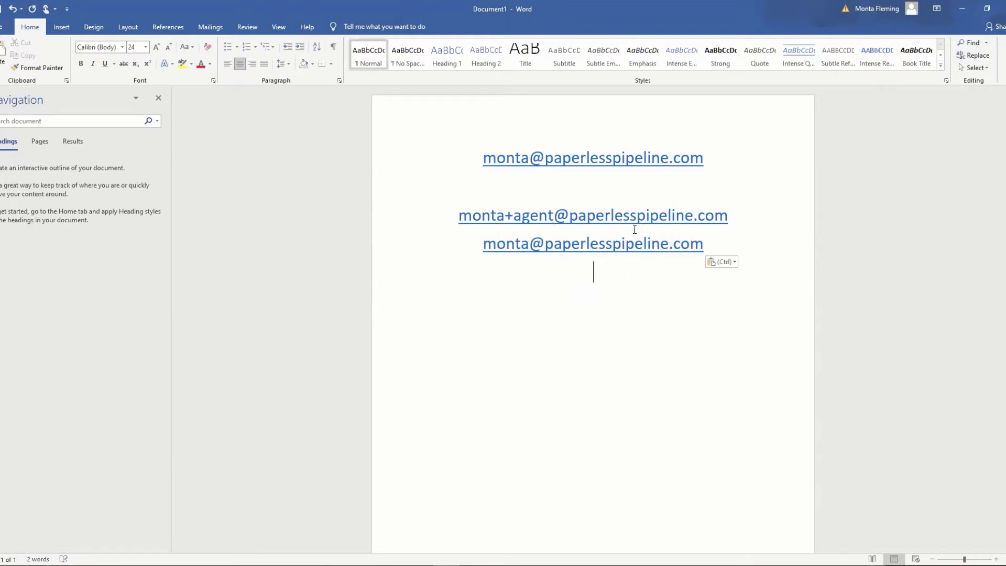
pyautogui.click(529, 246)
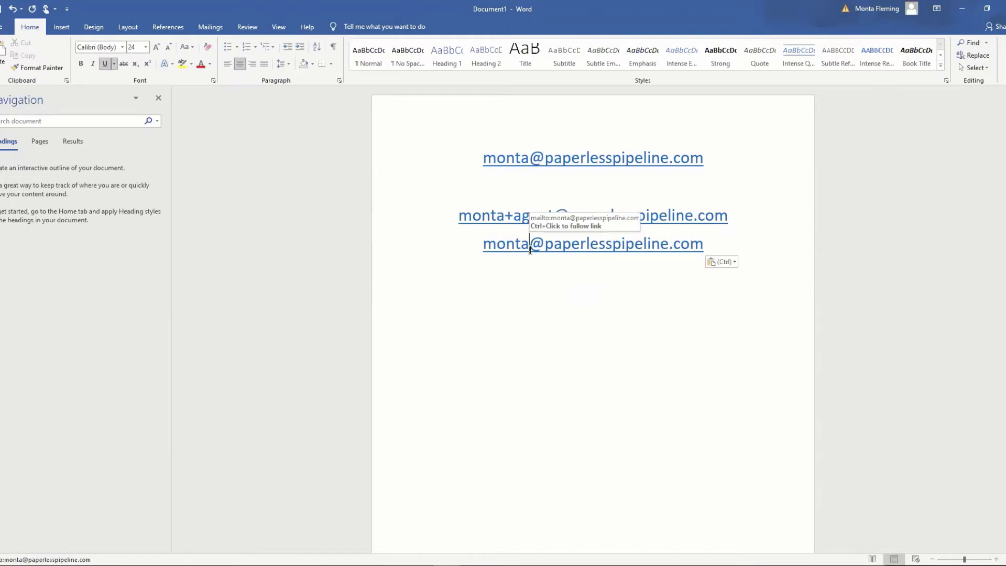
pyautogui.write('+admin')
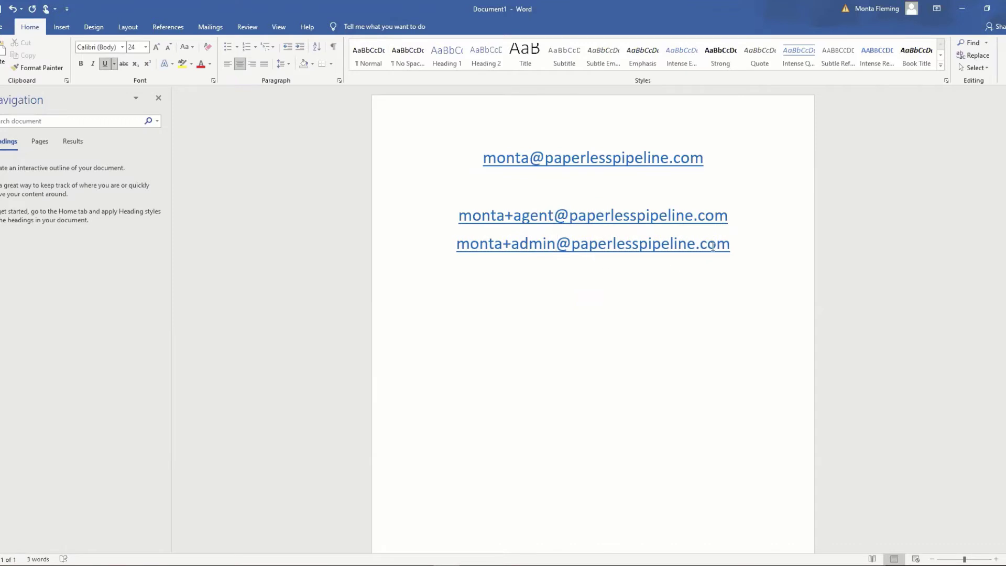
# Add a fourth copy on a new line tagged +abcrealty before the @
pyautogui.click(728, 251)
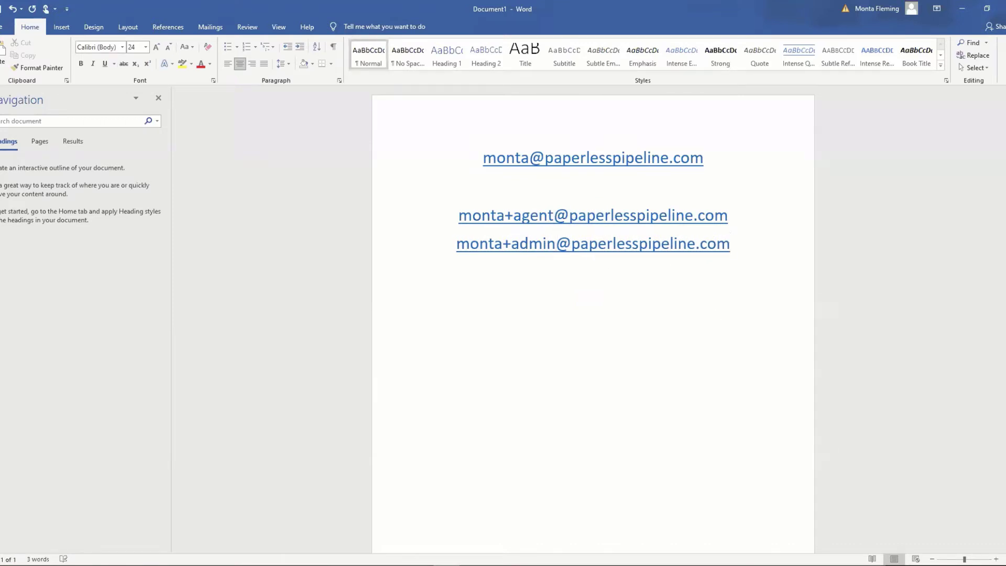
pyautogui.press('Return')
pyautogui.hotkey('ctrl', 'v')
pyautogui.click(532, 274)
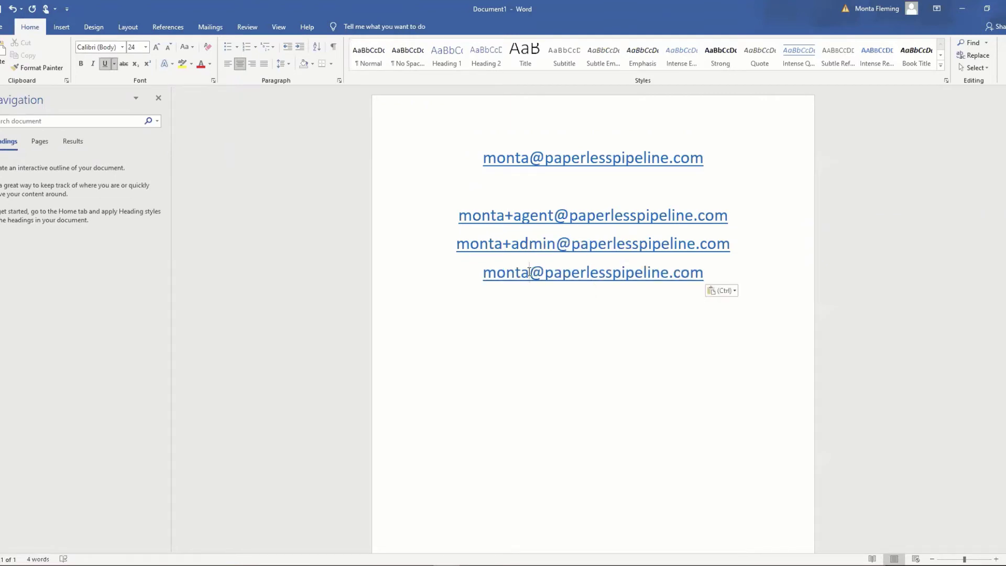
pyautogui.write('+')
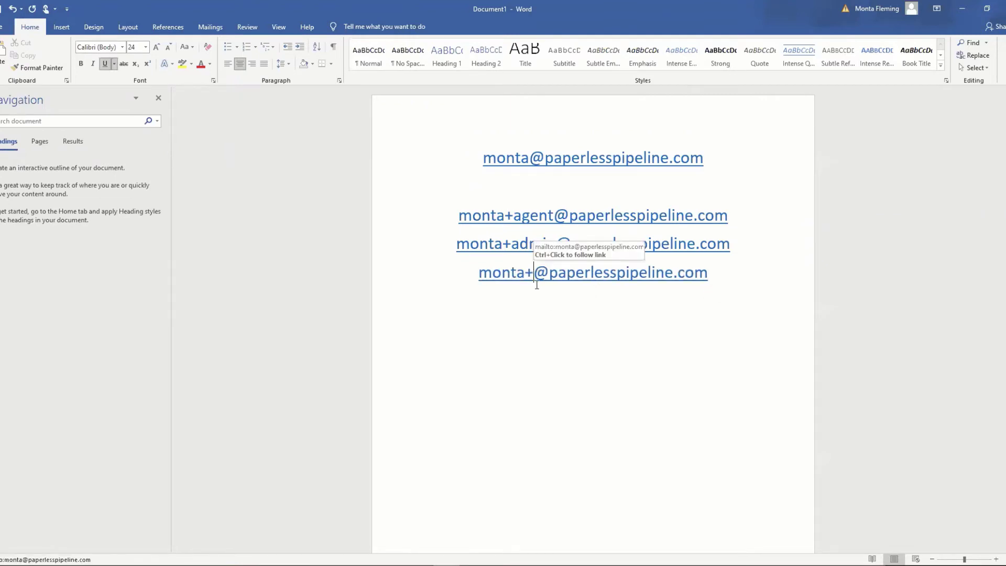
pyautogui.write('b')
pyautogui.press('BackSpace')
pyautogui.write('abcrealt')
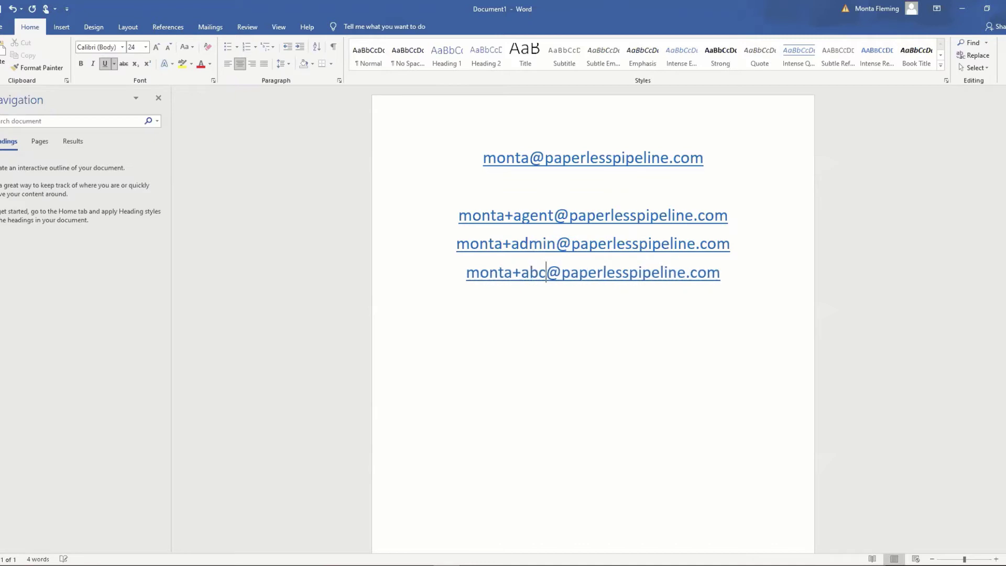
pyautogui.write('y')
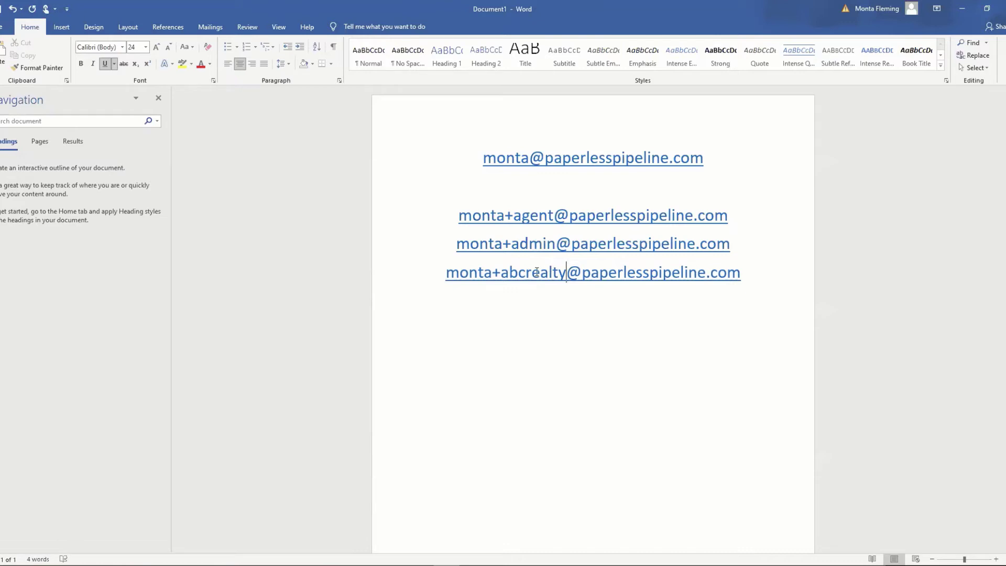
# Replace the abcrealty tag in the last alias with the person's surname followed by '.2'
pyautogui.click(501, 273)
pyautogui.moveTo(567, 274); pyautogui.dragTo(502, 273)
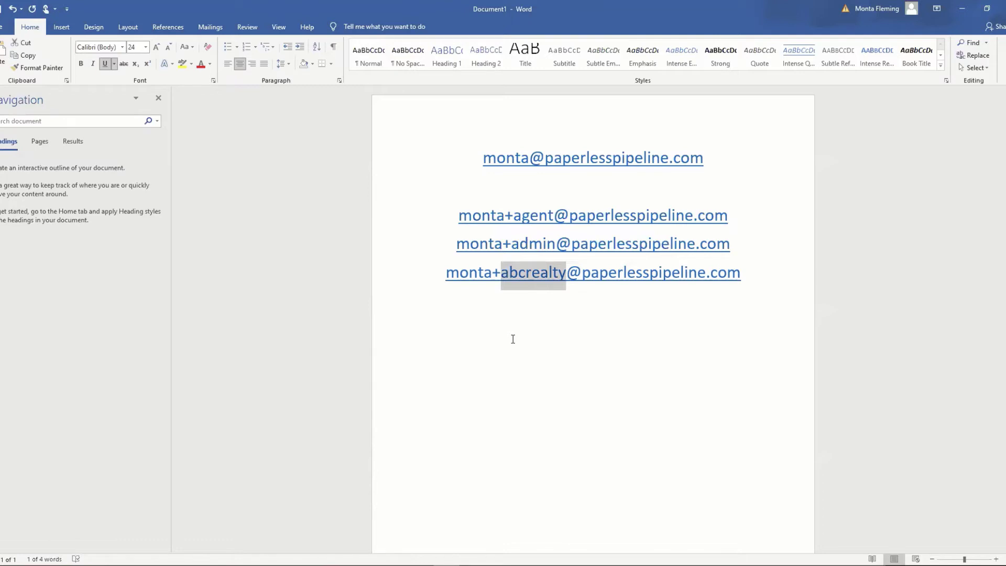
pyautogui.write('dklasdjfl')
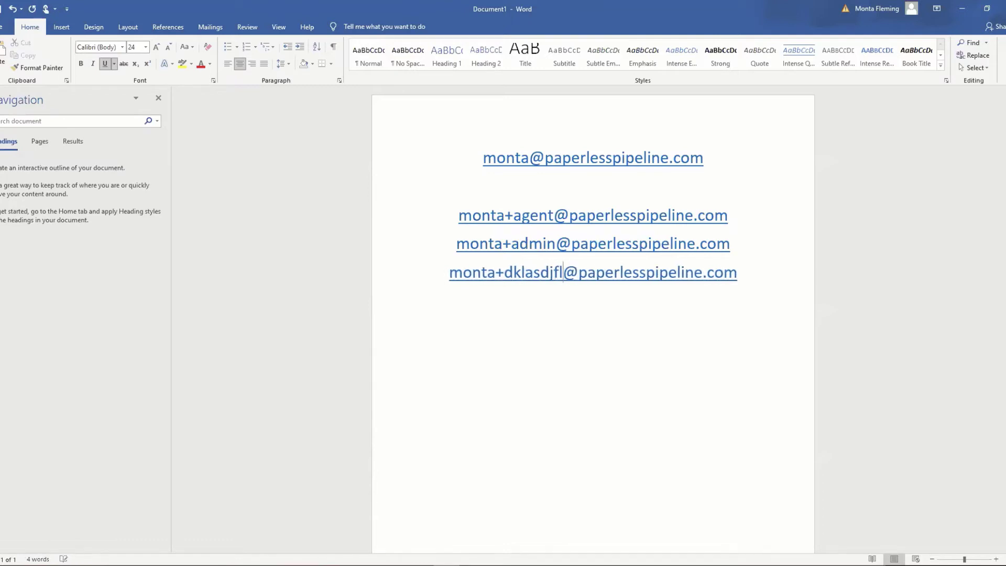
pyautogui.press('BackSpace')
pyautogui.press('BackSpace')
pyautogui.press('BackSpace')
pyautogui.press('BackSpace')
pyautogui.press('BackSpace')
pyautogui.press('BackSpace')
pyautogui.press('BackSpace')
pyautogui.press('BackSpace')
pyautogui.press('BackSpace')
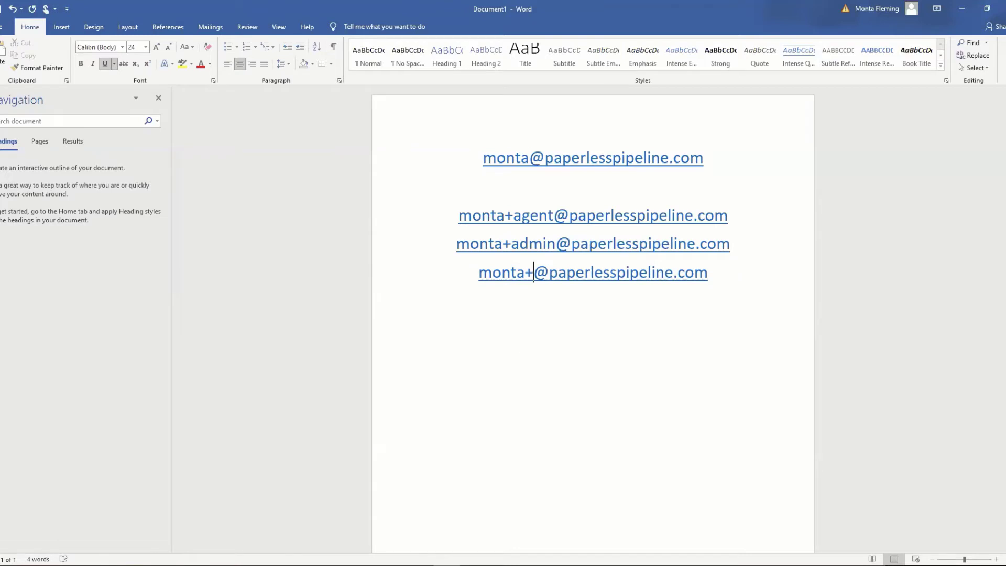
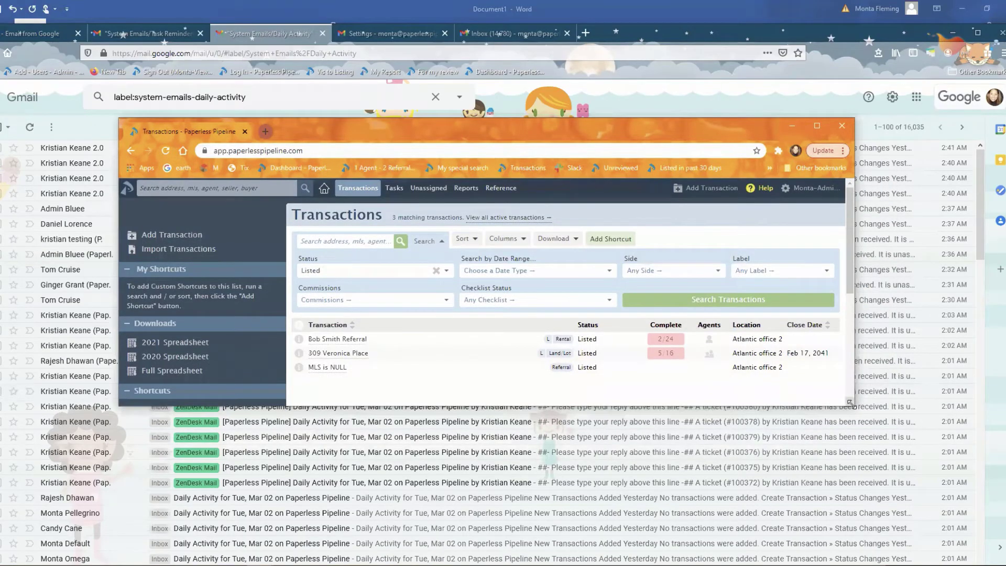
# Enlarge the Paperless Pipeline Transactions window, then bring the Word alias notes forward
pyautogui.moveTo(853, 405); pyautogui.dragTo(931, 459)
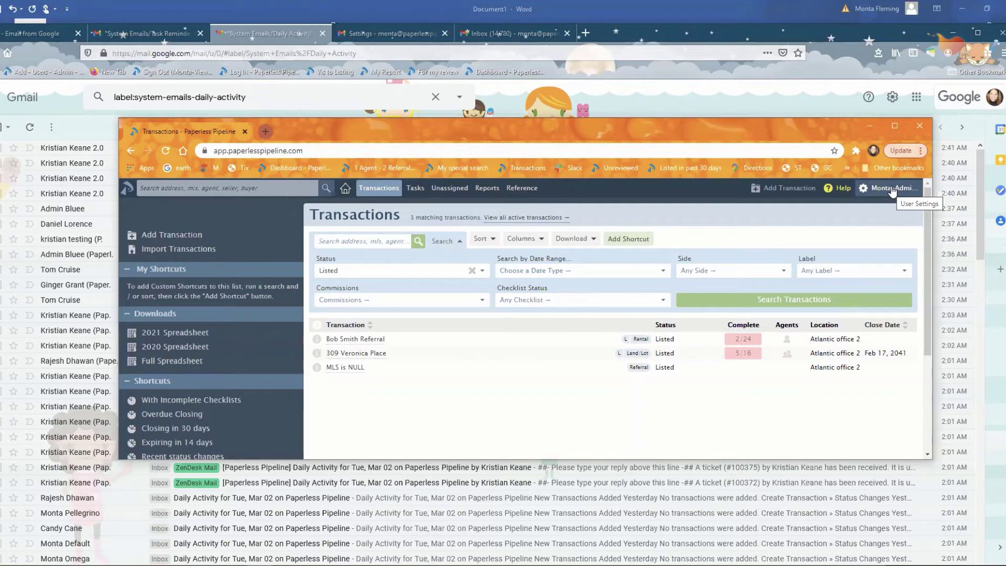
pyautogui.click(147, 565)
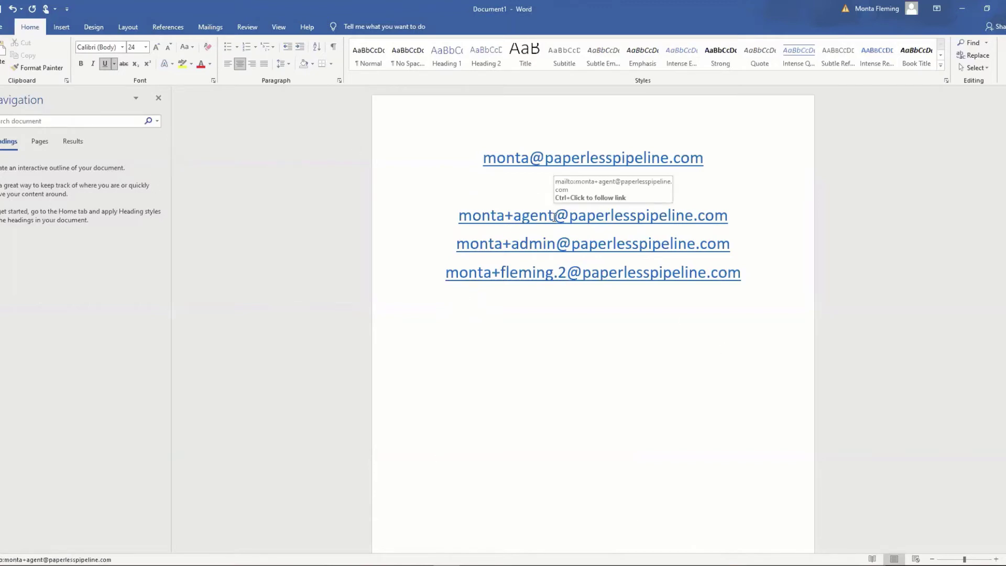
# Select the local part of the +agent alias, then switch over to Gmail
pyautogui.moveTo(554, 218); pyautogui.dragTo(458, 218)
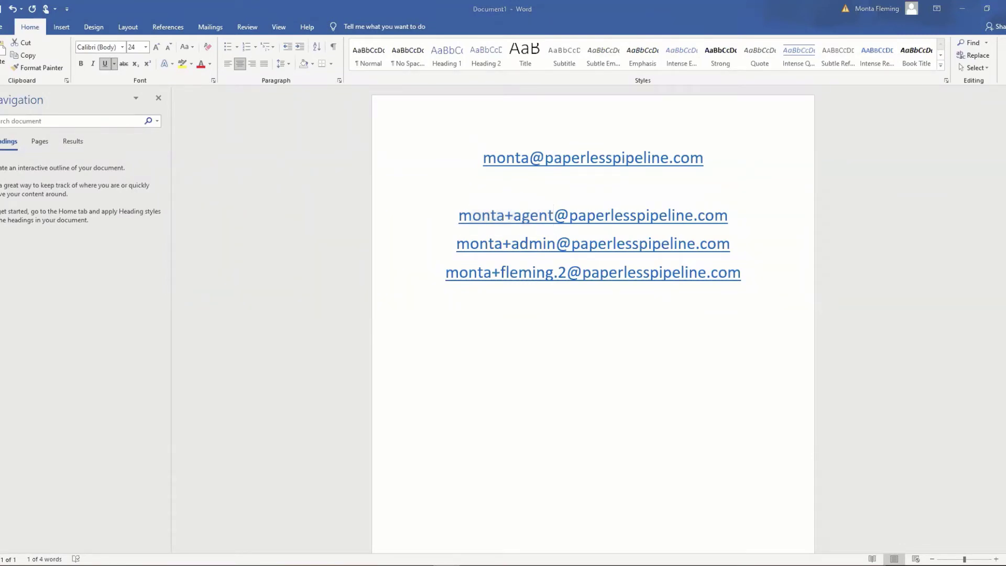
pyautogui.hotkey('alt', 'Tab')
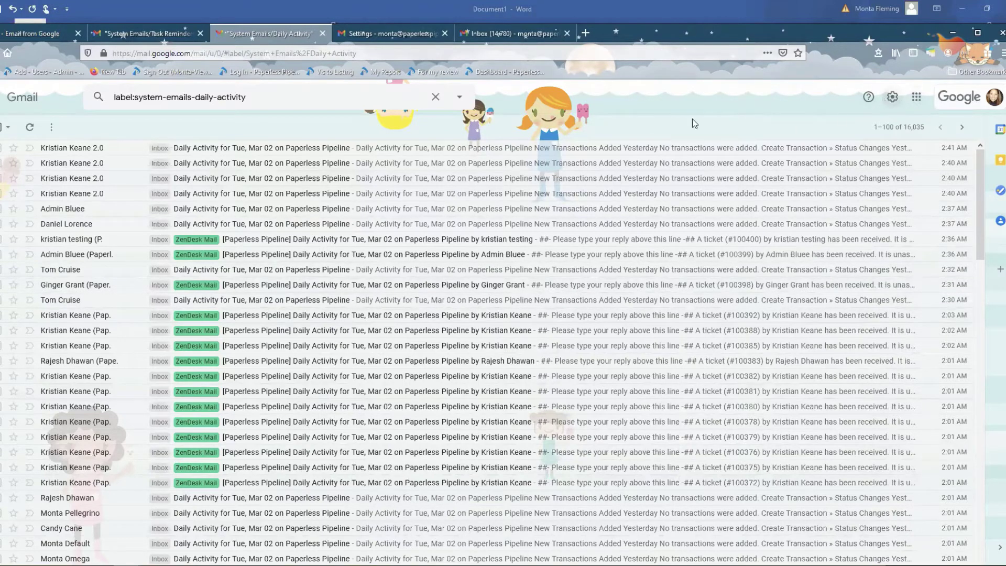
# Go to Gmail's Filters and Blocked Addresses settings and start a new filter
pyautogui.click(382, 36)
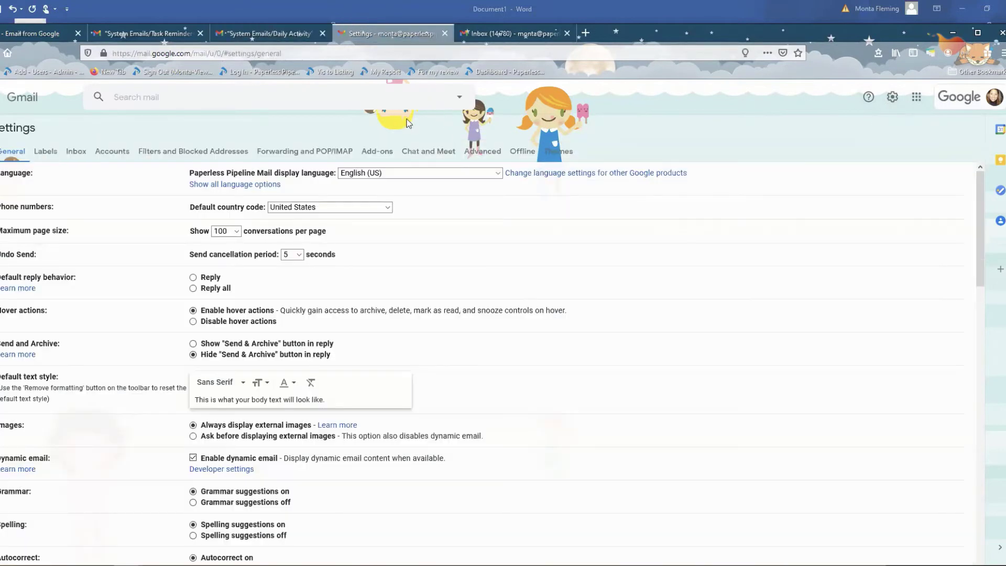
pyautogui.click(208, 152)
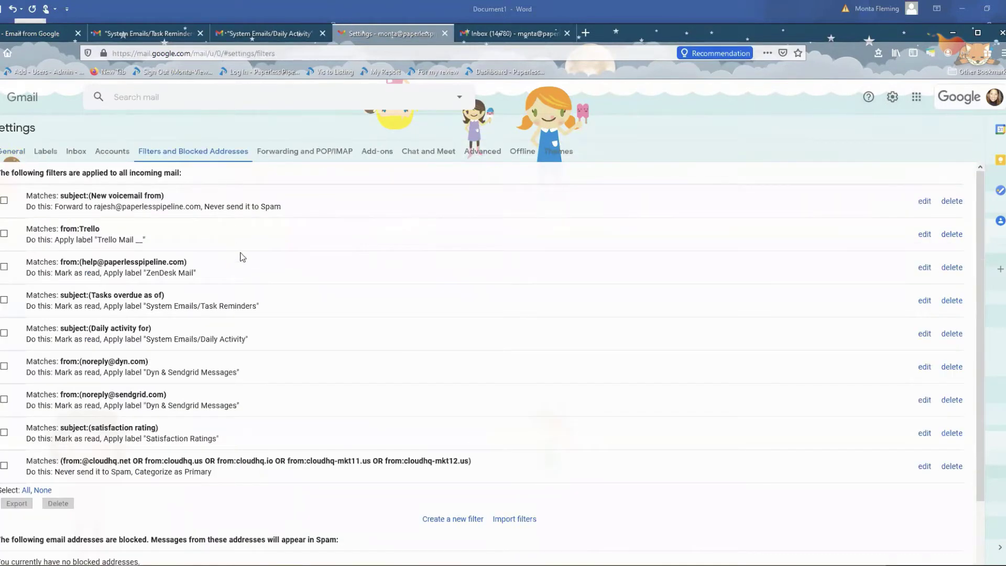
pyautogui.click(429, 520)
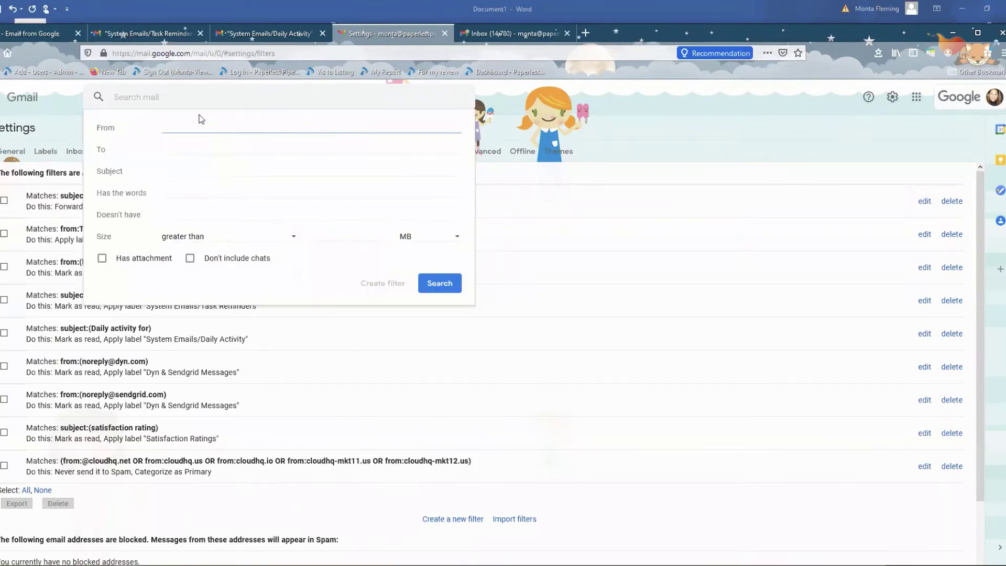
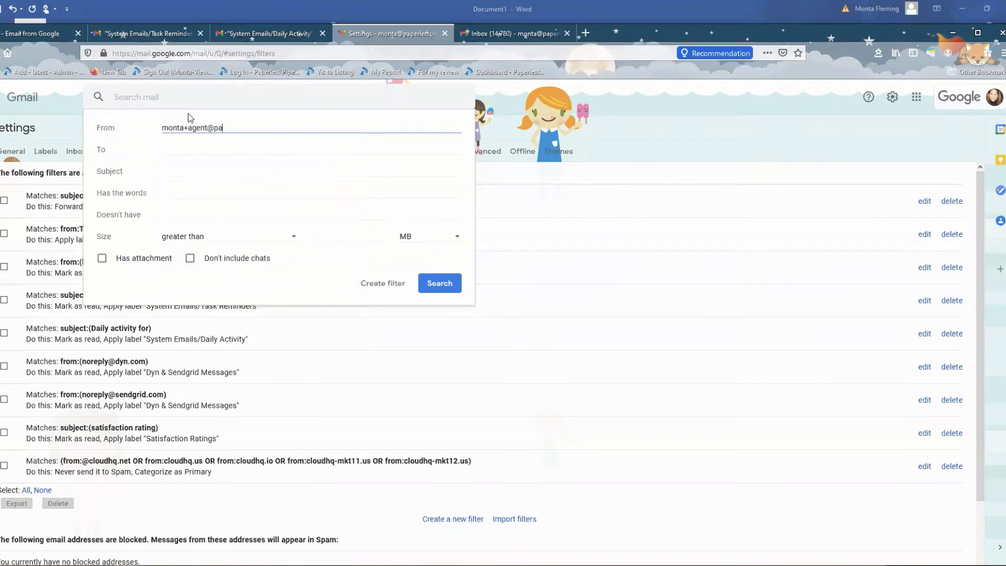
# Put the +agent alias address in the filter's To criterion instead of From, then continue
pyautogui.tripleClick(184, 126)
pyautogui.hotkey('ctrl', 'x')
pyautogui.click(182, 147)
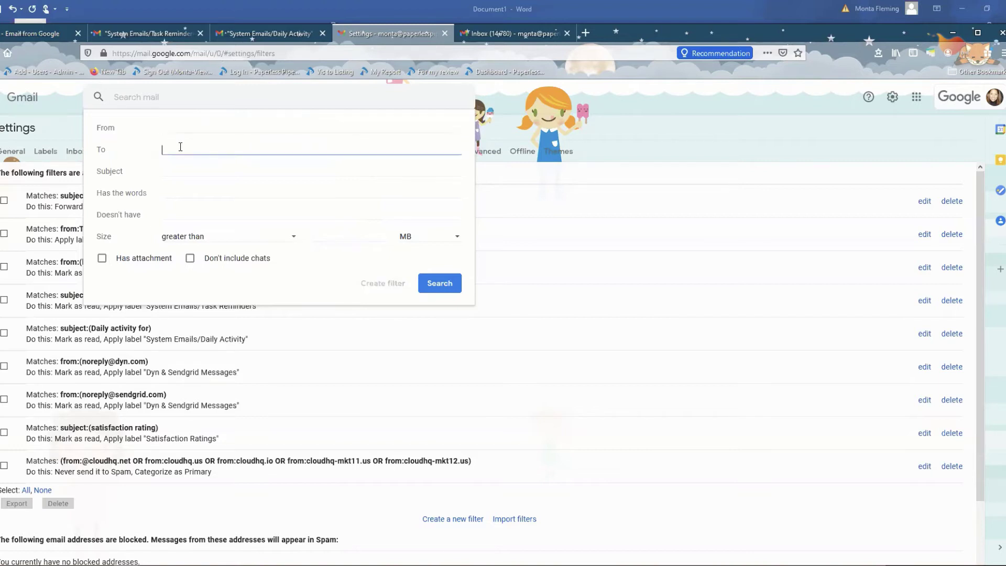
pyautogui.hotkey('ctrl', 'v')
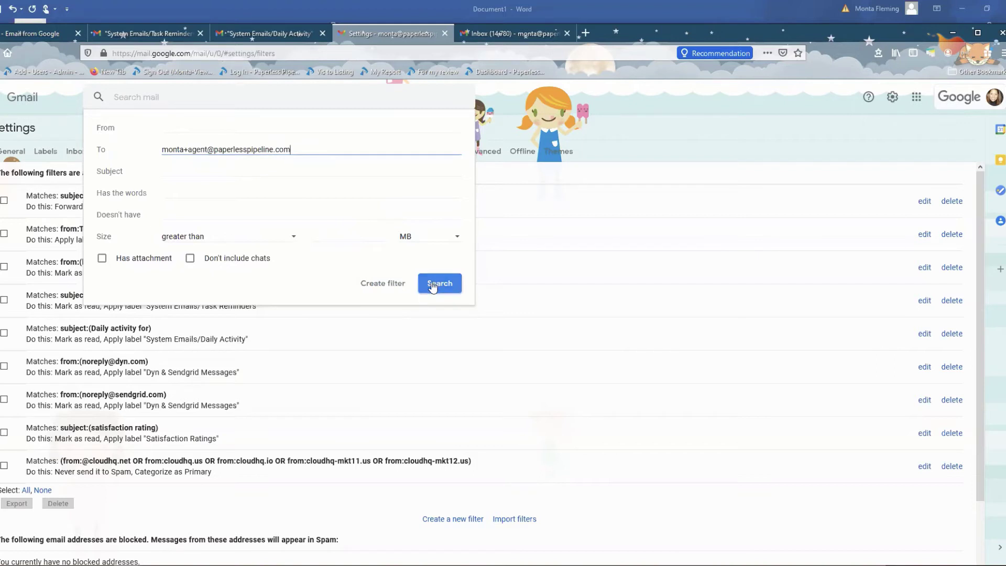
pyautogui.click(388, 283)
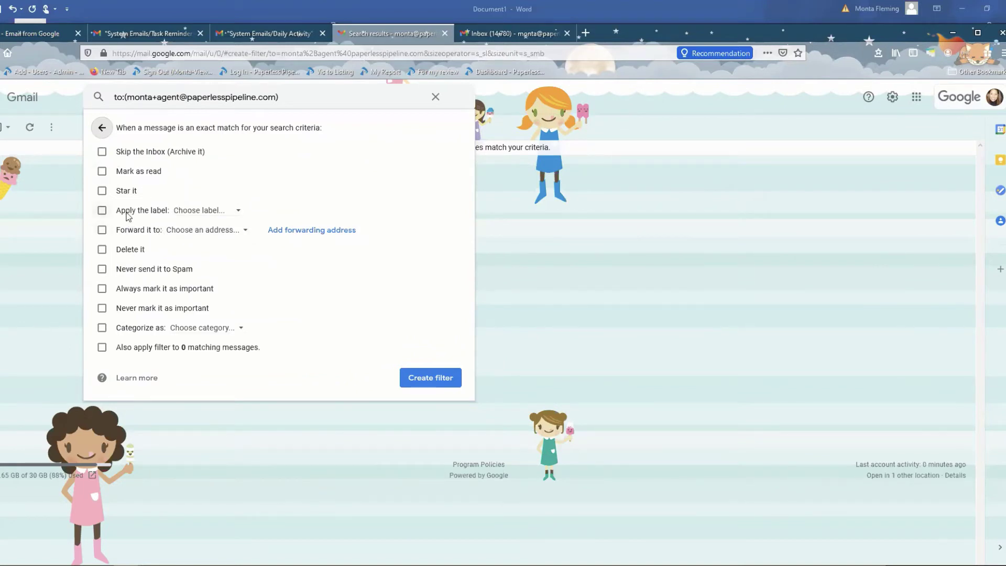
# Browse the 'Choose label...' list twice without picking one, then discard the filter
pyautogui.click(202, 211)
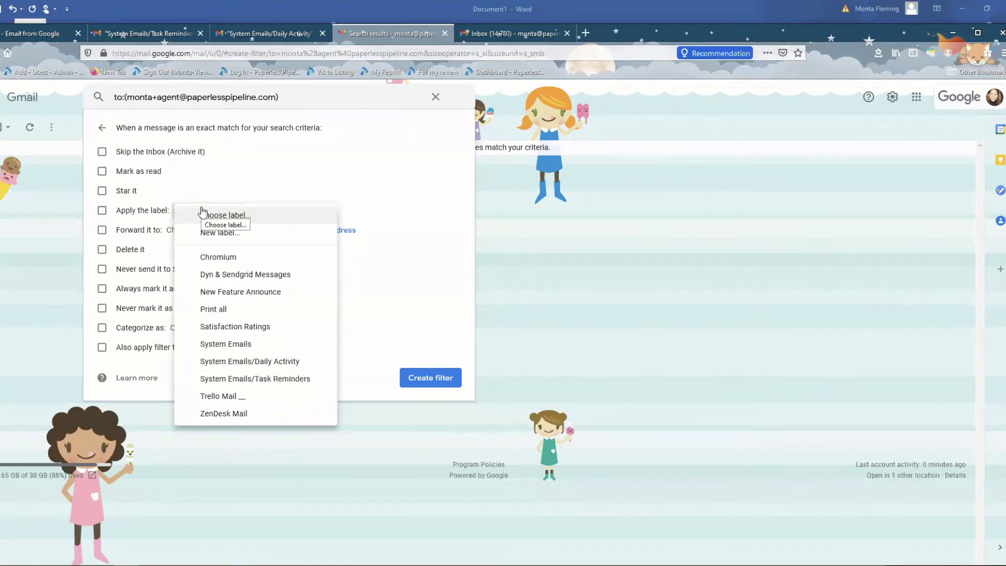
pyautogui.click(362, 192)
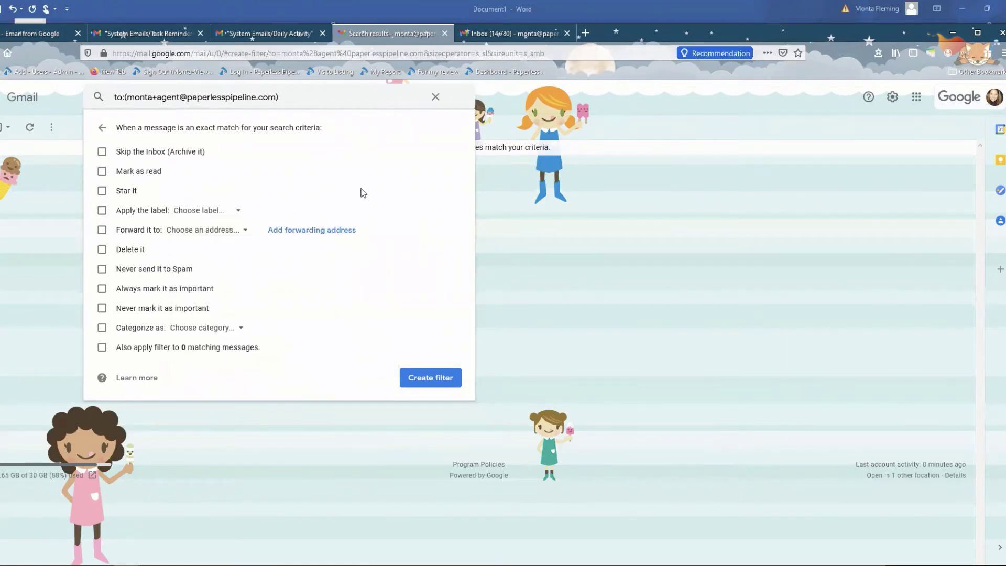
pyautogui.click(239, 213)
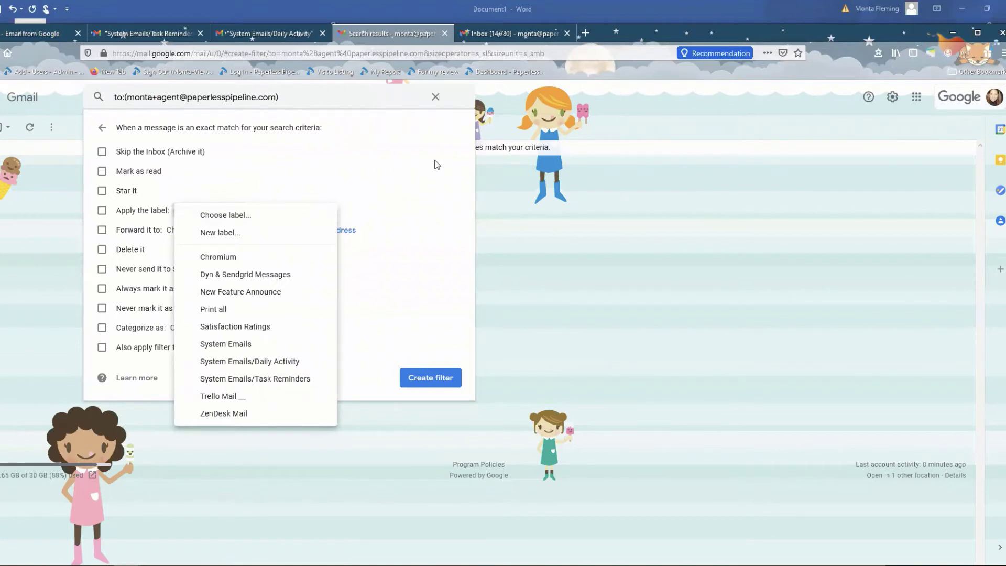
pyautogui.click(405, 198)
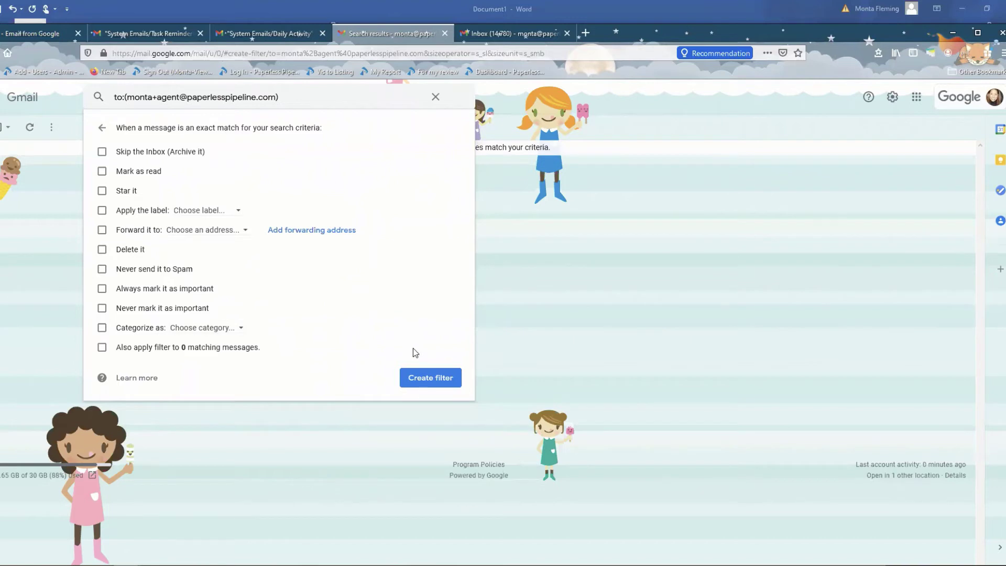
pyautogui.click(436, 98)
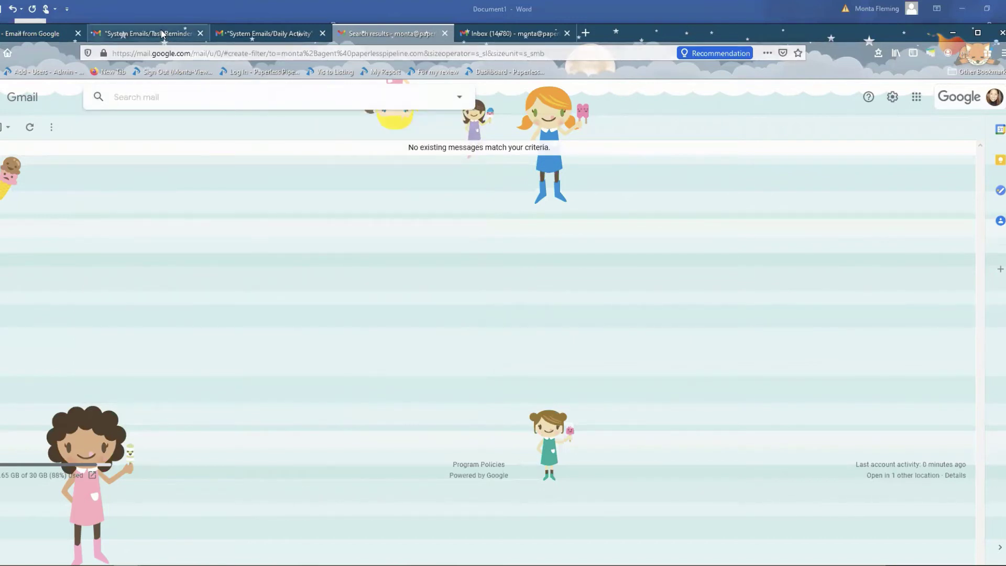
# View the System Emails/Task Reminders label's mail, then switch back to the Word notes
pyautogui.click(148, 33)
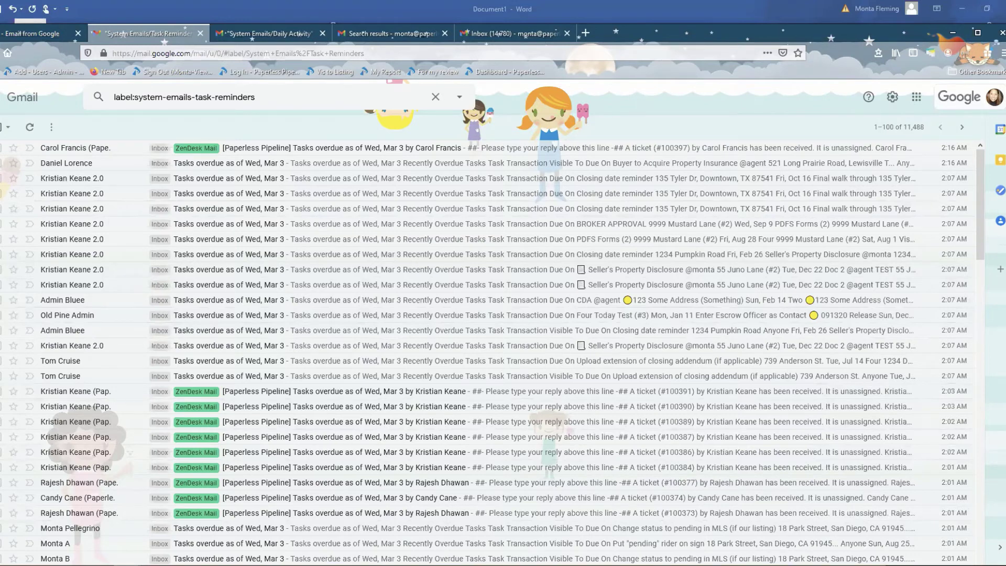
pyautogui.hotkey('alt', 'Tab')
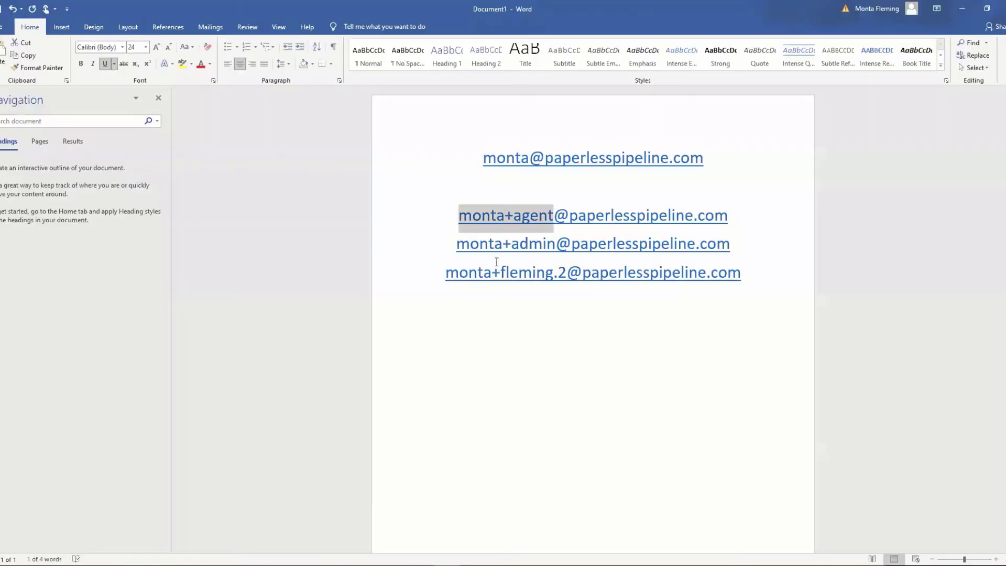
pyautogui.click(561, 320)
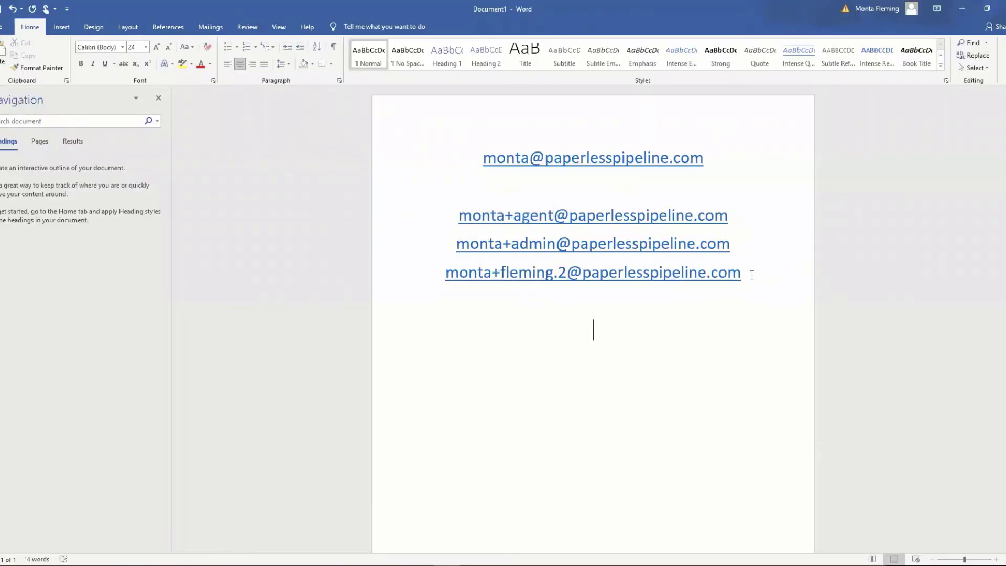
pyautogui.click(750, 274)
pyautogui.press('Return')
pyautogui.press('Return')
pyautogui.moveTo(743, 273); pyautogui.dragTo(406, 274)
pyautogui.click(739, 300)
pyautogui.moveTo(700, 277); pyautogui.dragTo(578, 278)
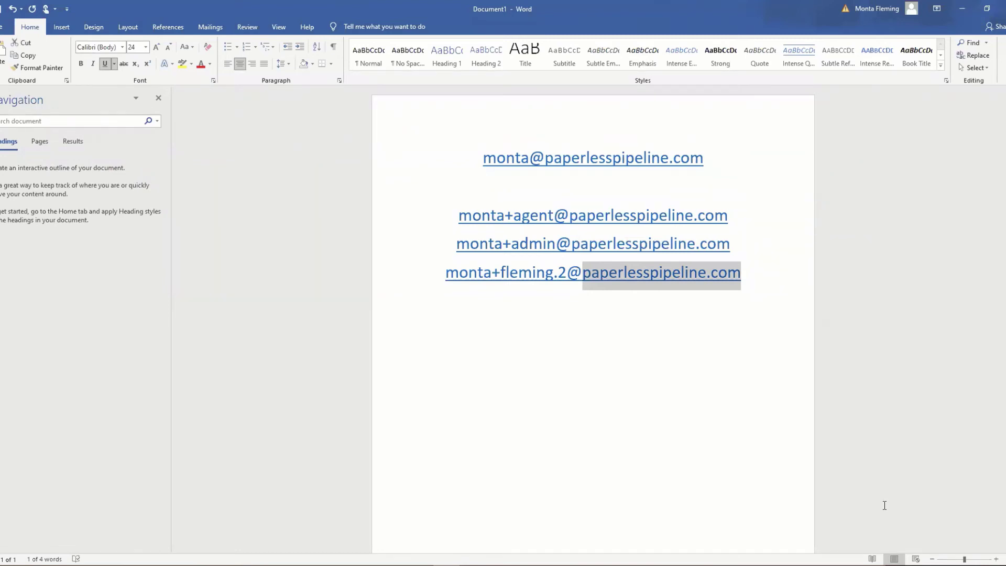
# Type a Gmail example address tagged +statefarm on the empty line below the aliases
pyautogui.click(651, 414)
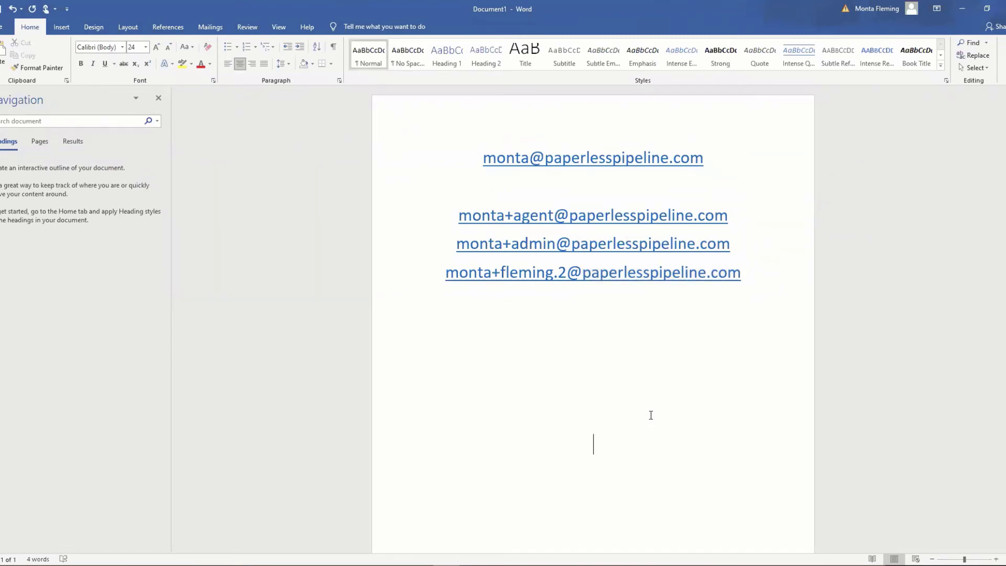
pyautogui.click(600, 366)
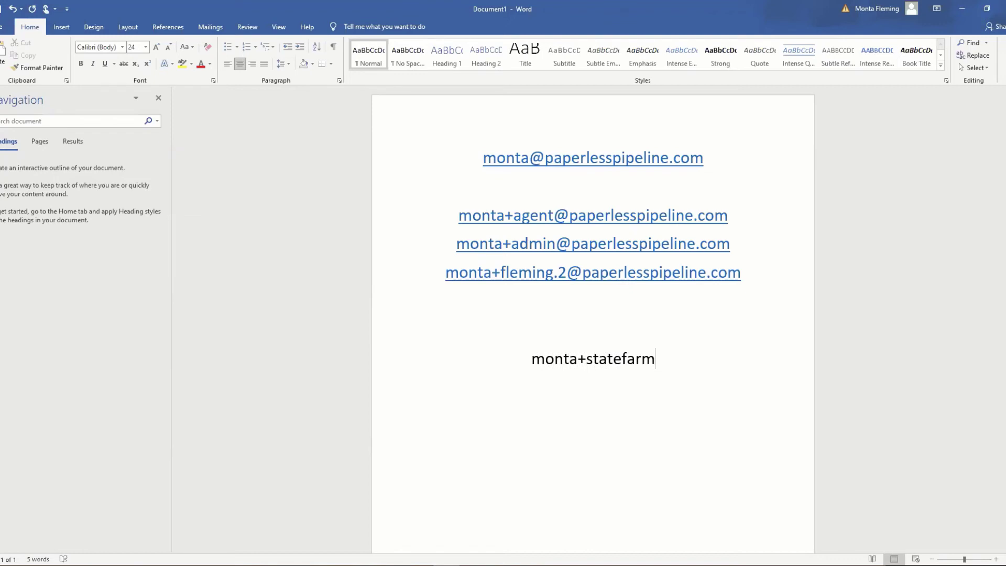
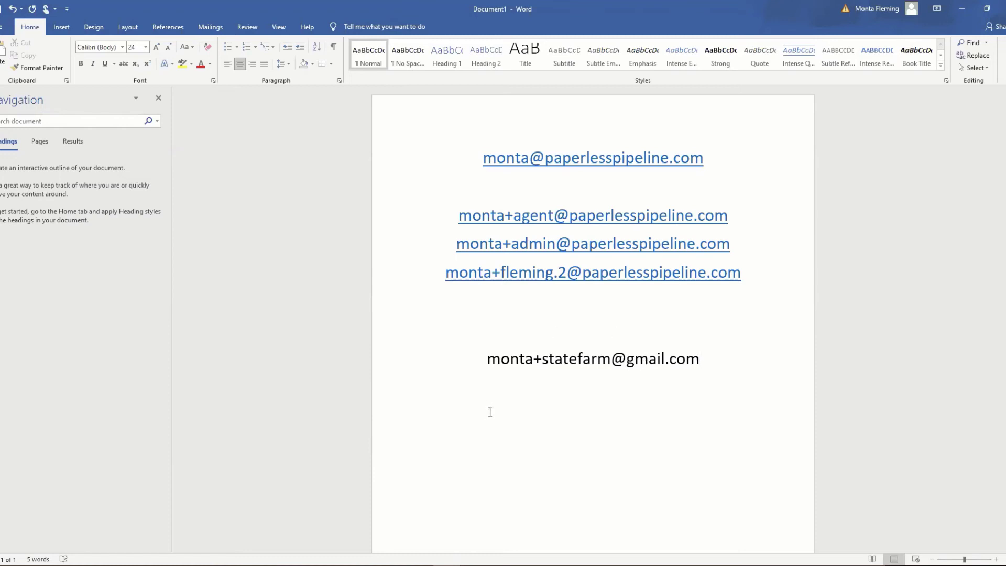
# Change the Gmail example's tag from statefarm to walletsrus and select the new tag
pyautogui.doubleClick(573, 363)
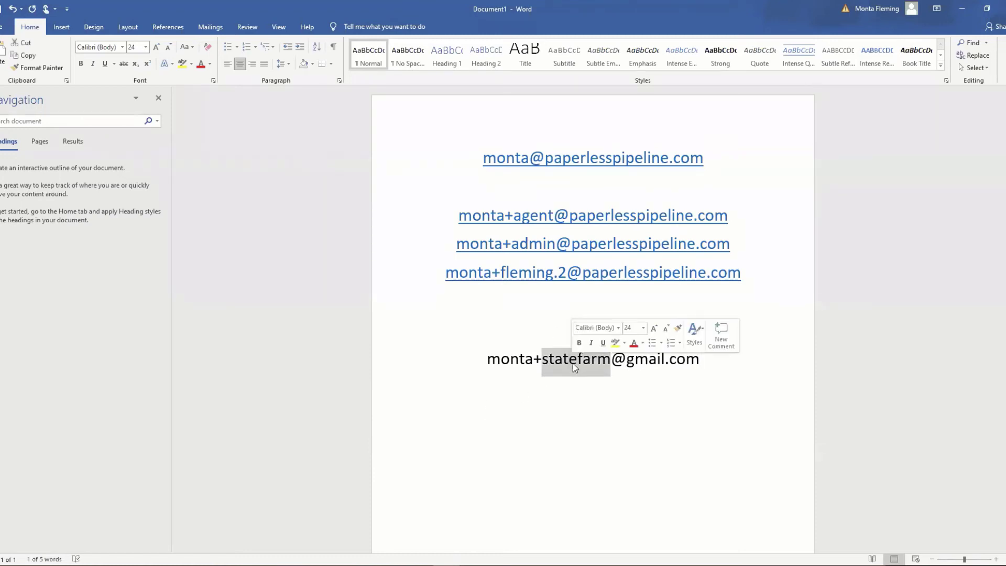
pyautogui.write('walletsr')
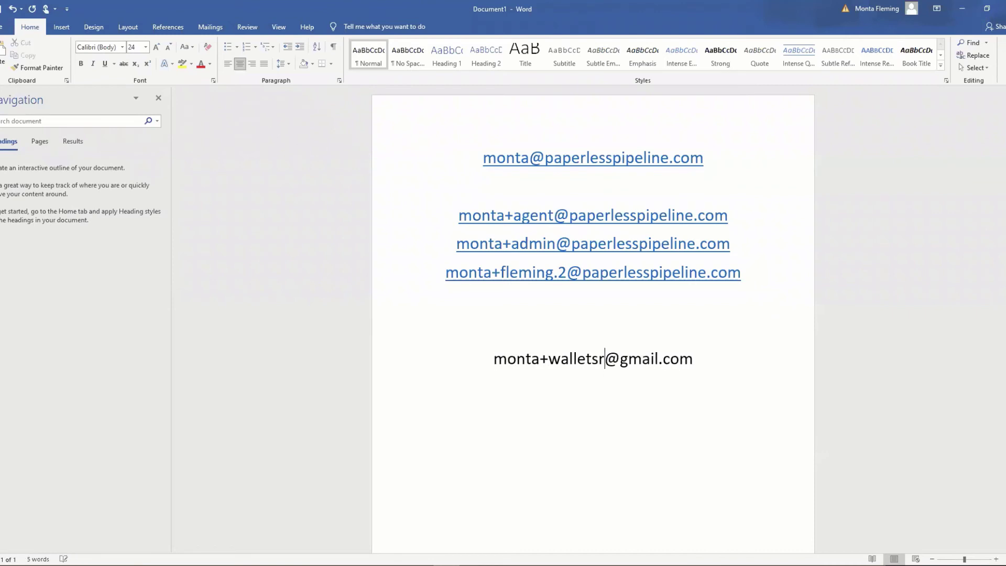
pyautogui.write('us')
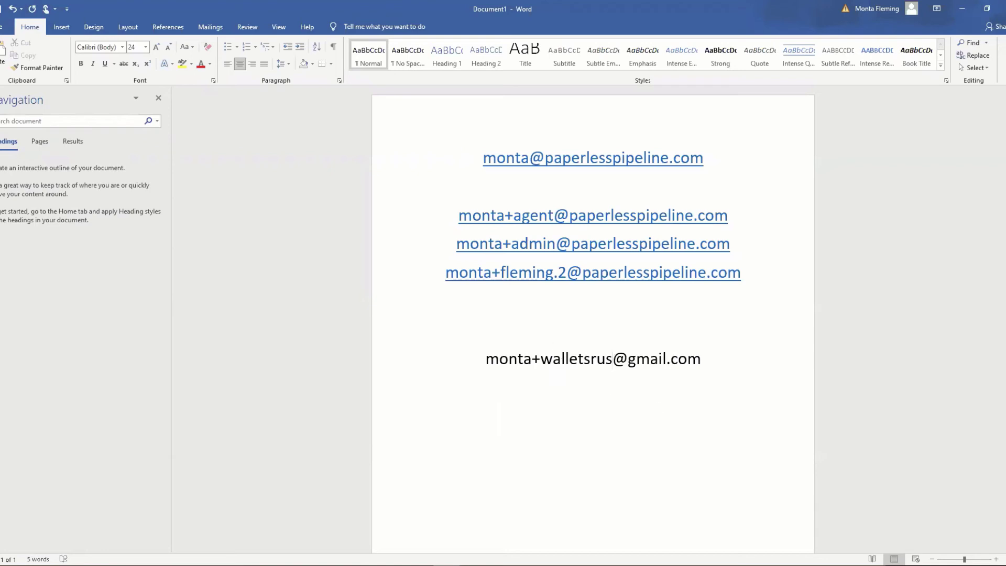
pyautogui.moveTo(540, 362); pyautogui.dragTo(609, 369)
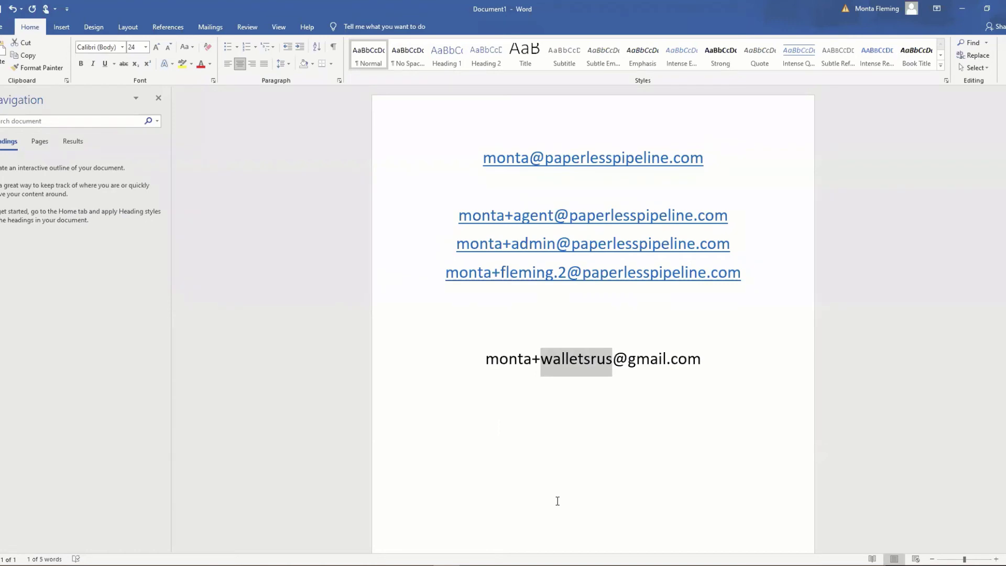
# Replace the walletsrus tag with wru in the Word example address, then select +wru
pyautogui.write('wru')
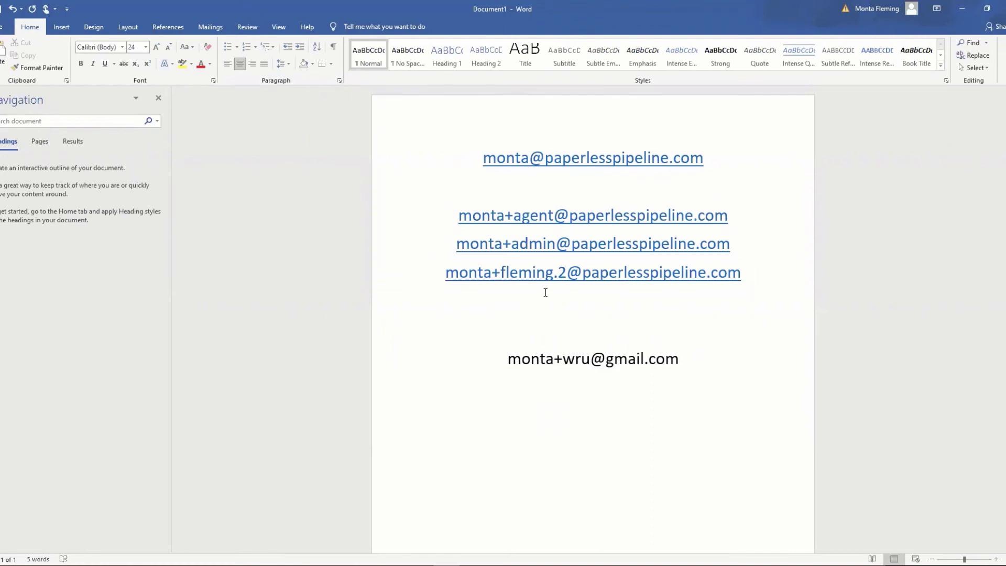
pyautogui.doubleClick(566, 365)
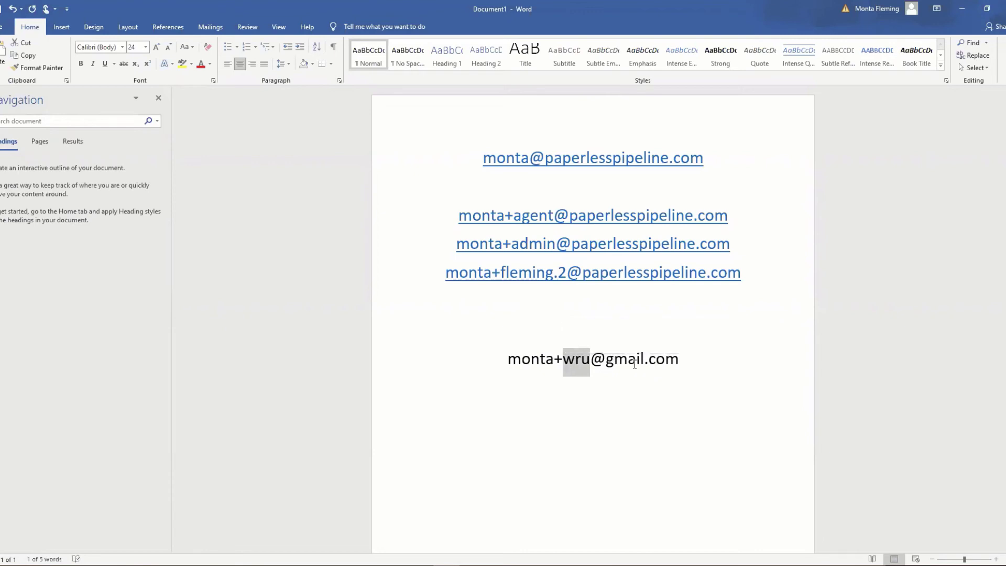
pyautogui.click(637, 369)
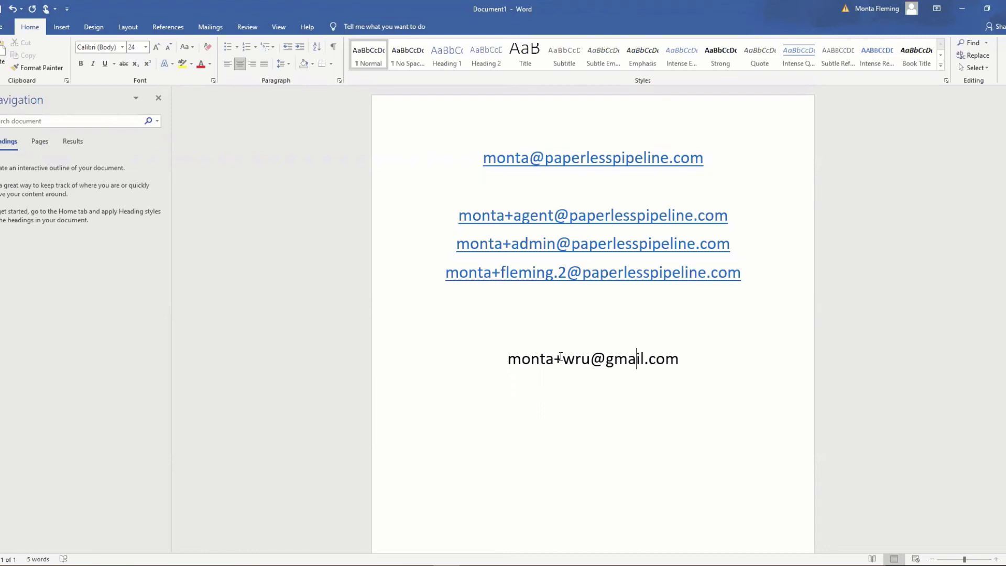
pyautogui.moveTo(590, 359); pyautogui.dragTo(554, 359)
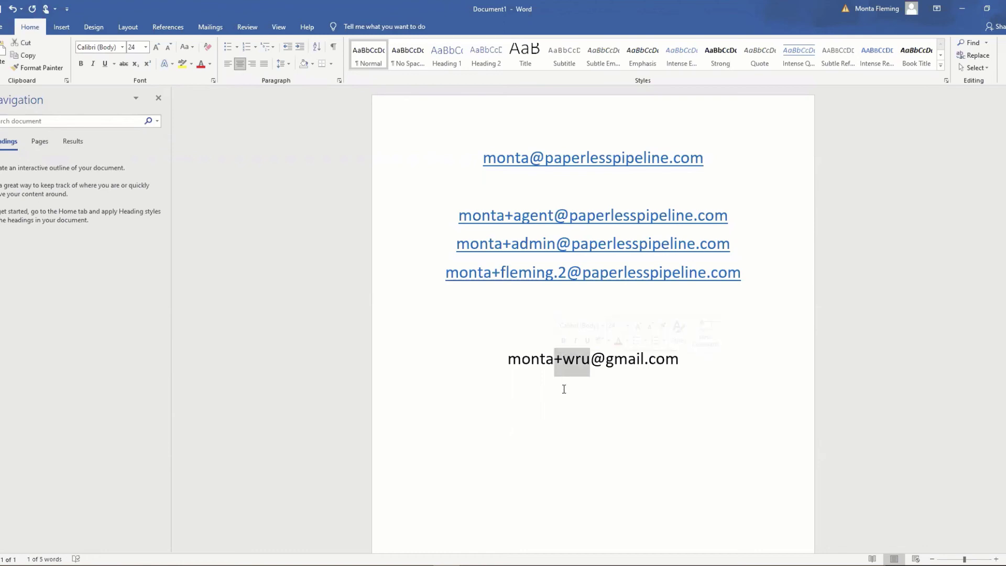
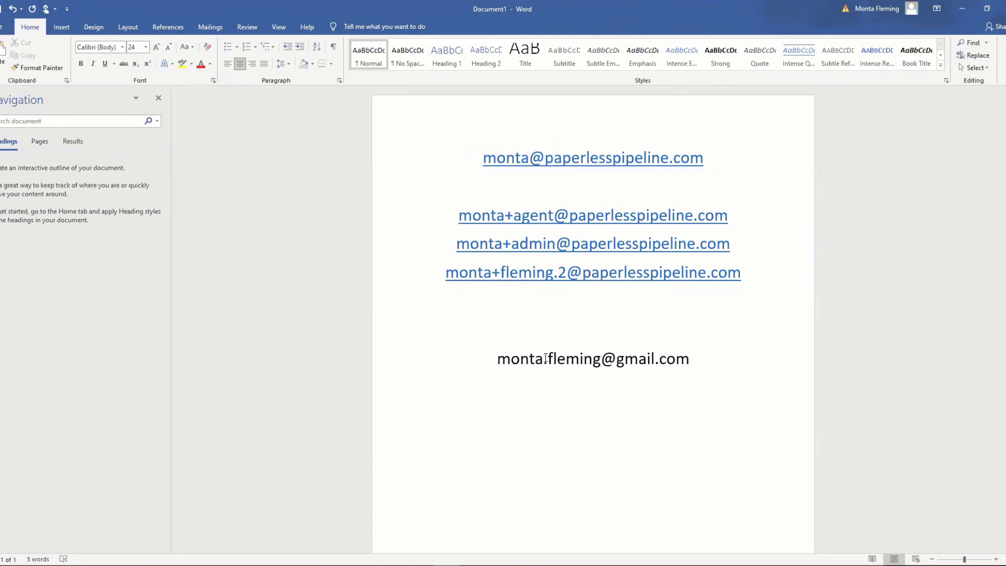
# Replace +wru with the surname, removing the period so the name forms one full-name address
pyautogui.doubleClick(545, 357)
pyautogui.press('Delete')
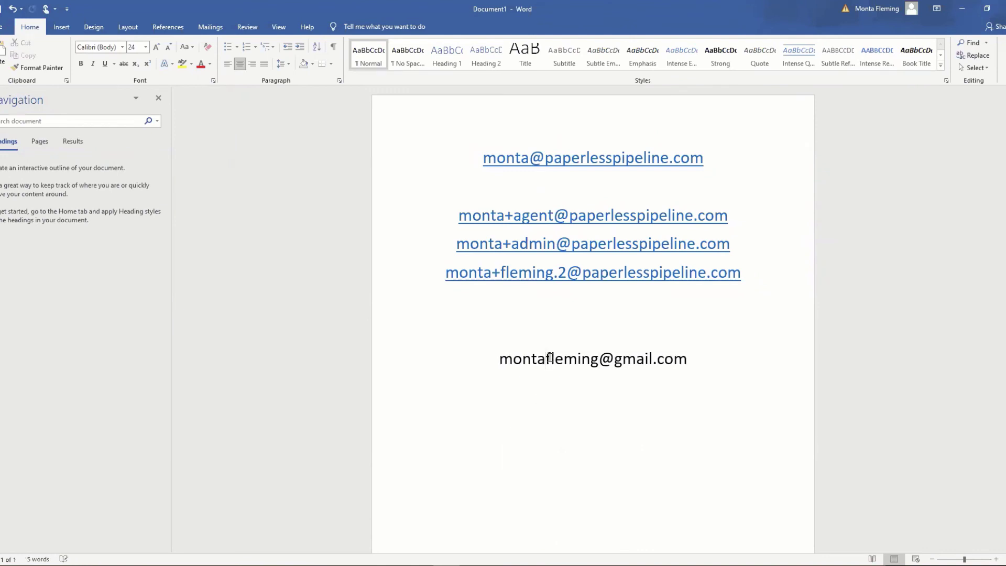
# Insert three periods at different spots in the name to show a dotted alias
pyautogui.click(522, 360)
pyautogui.write('.')
pyautogui.click(567, 361)
pyautogui.write('.')
pyautogui.click(532, 360)
pyautogui.write('.')
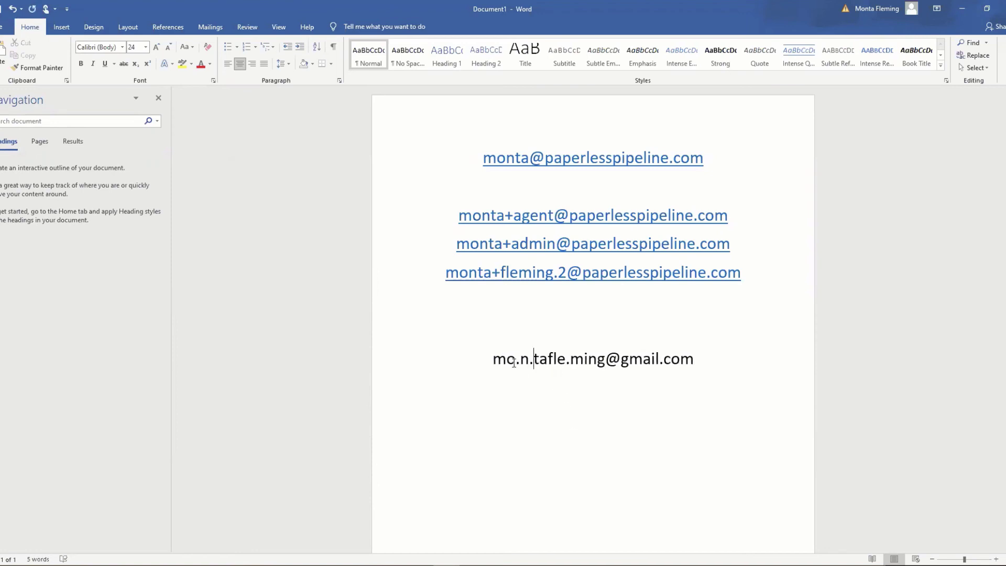
pyautogui.moveTo(514, 362); pyautogui.dragTo(519, 362)
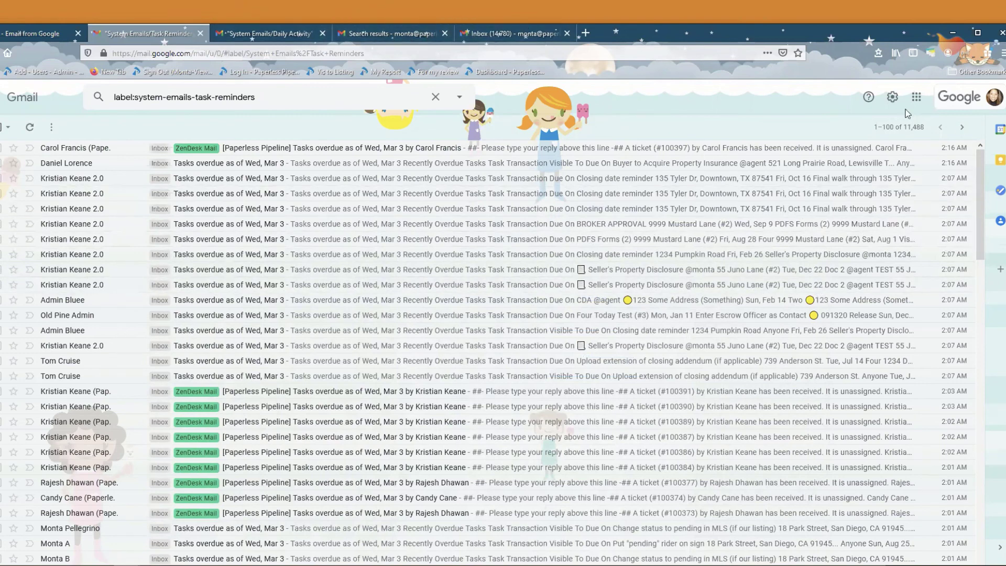
# Go to Gmail's Accounts settings and start adding another send-mail-as address
pyautogui.click(892, 97)
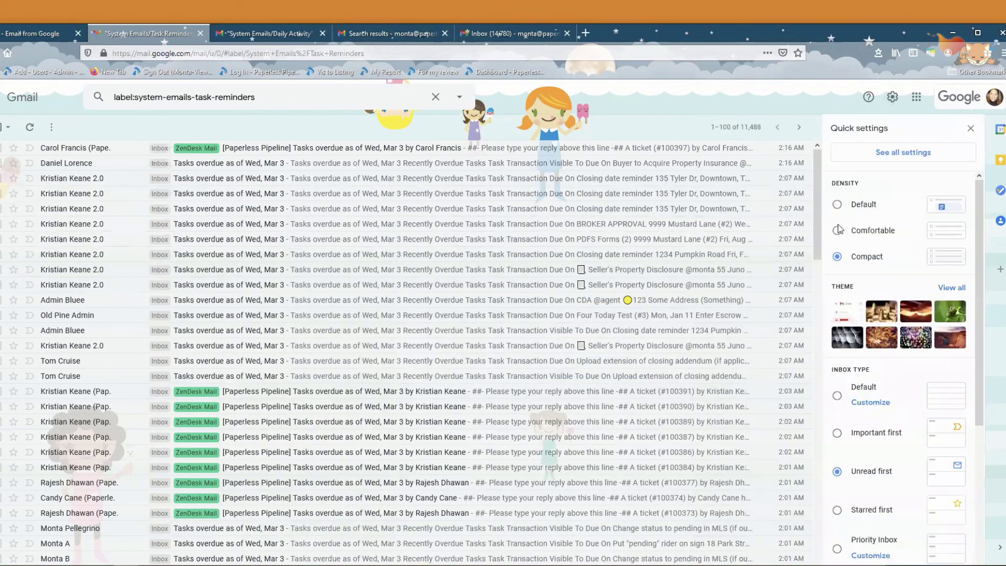
pyautogui.click(891, 154)
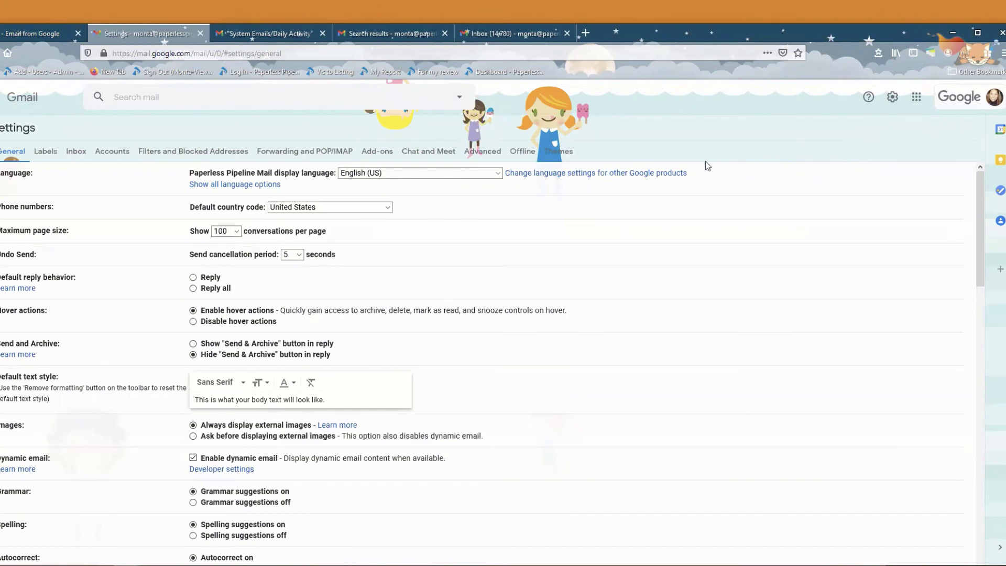
pyautogui.click(107, 150)
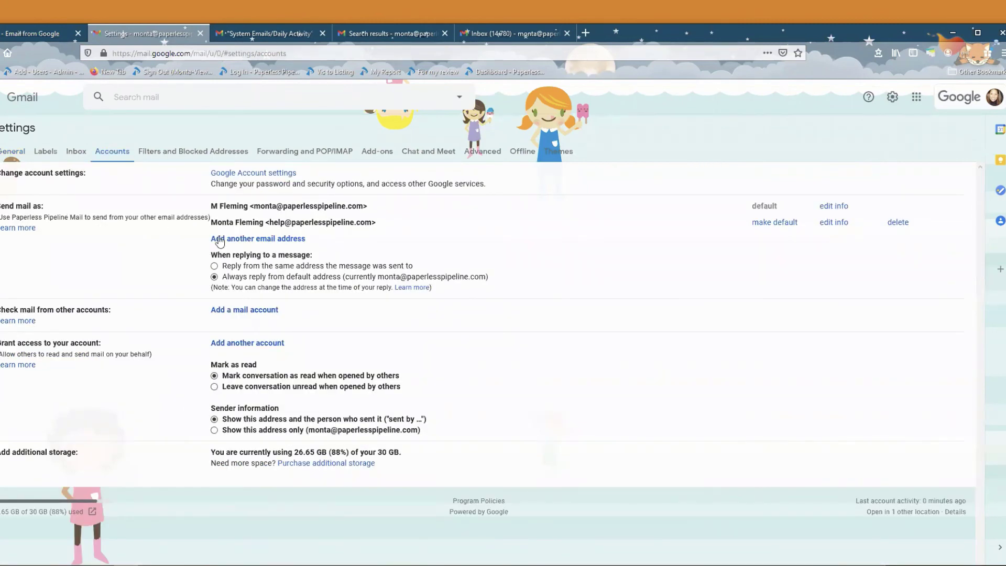
pyautogui.click(264, 240)
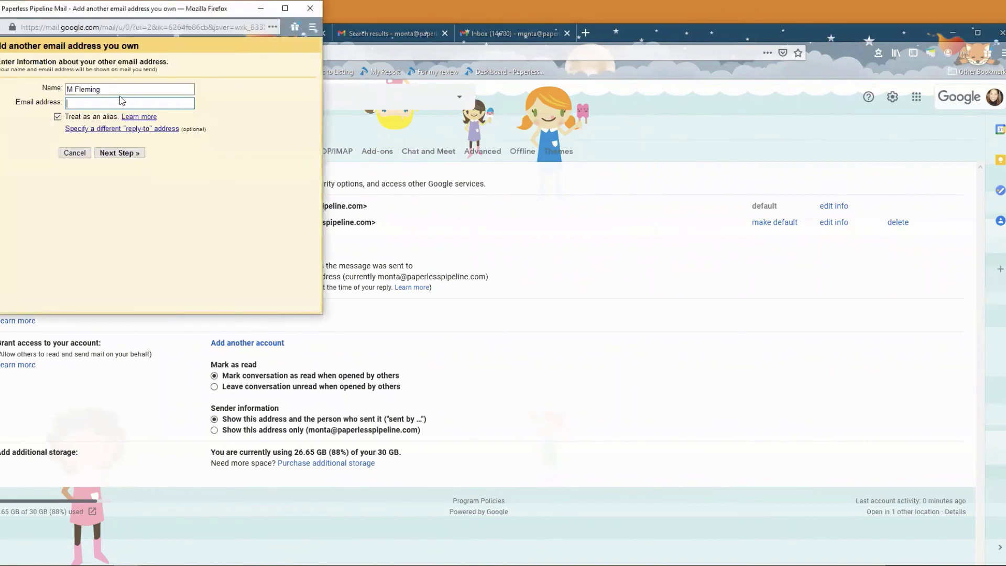
# Enter a plus-tagged alias of the main address, then close the form without saving
pyautogui.click(262, 9)
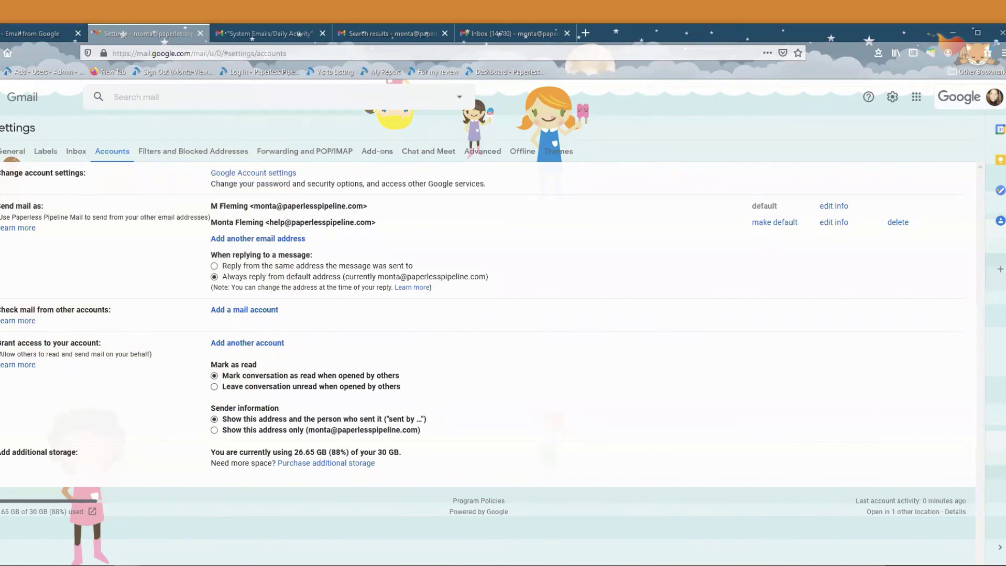
pyautogui.hotkey('alt', 'Tab')
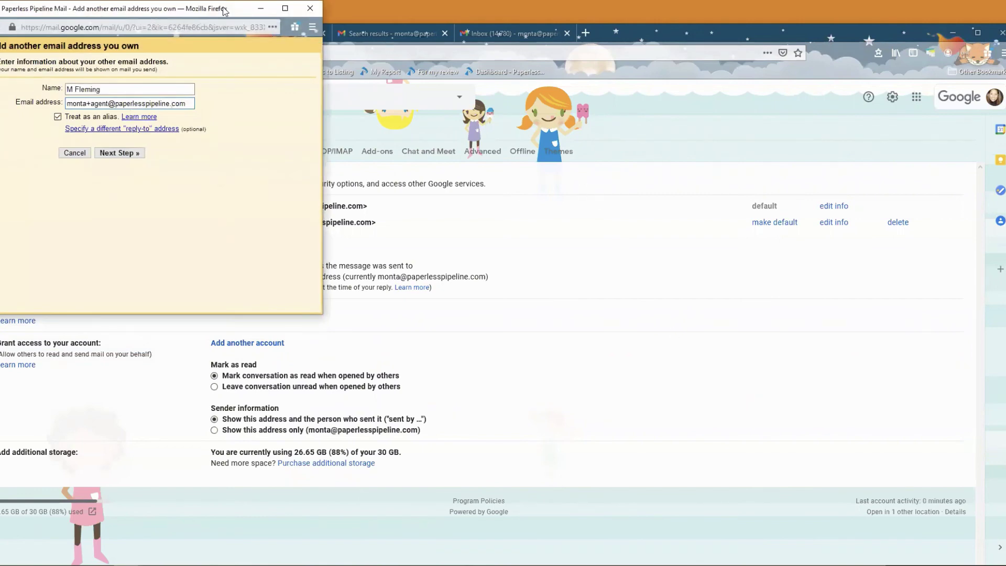
pyautogui.click(310, 9)
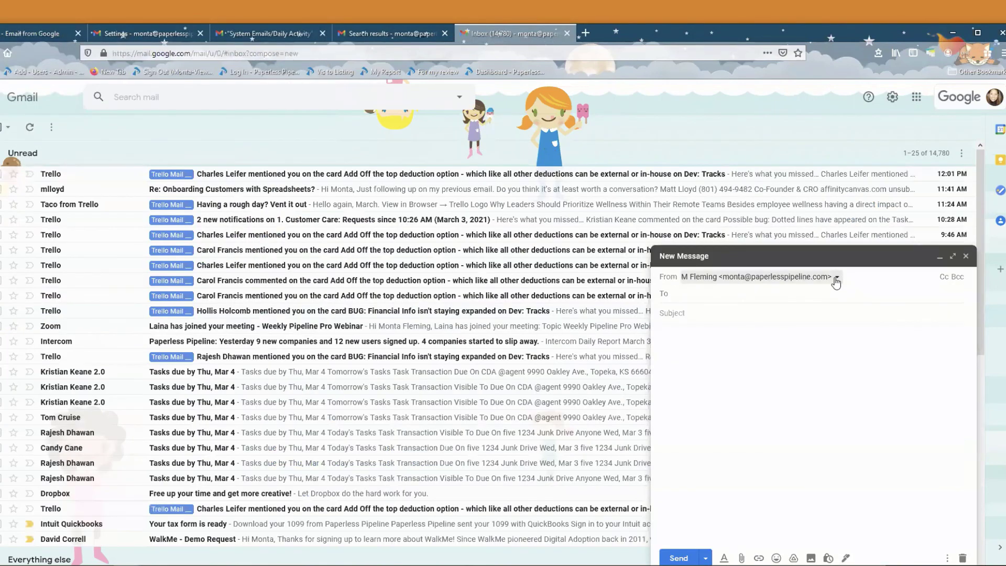
# Set the compose window's From field to the help send-as address instead of the default
pyautogui.click(836, 277)
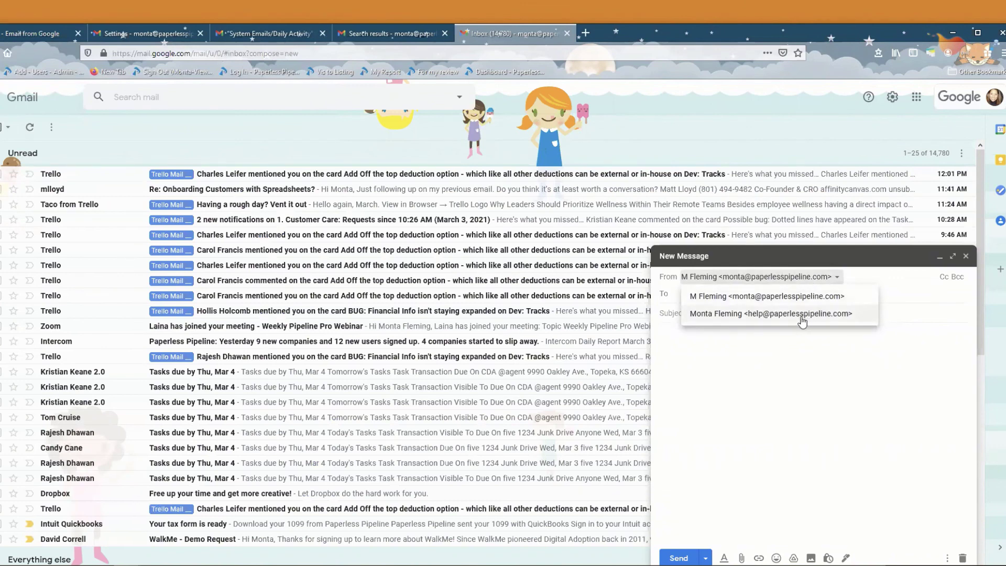
pyautogui.click(802, 316)
pyautogui.click(813, 281)
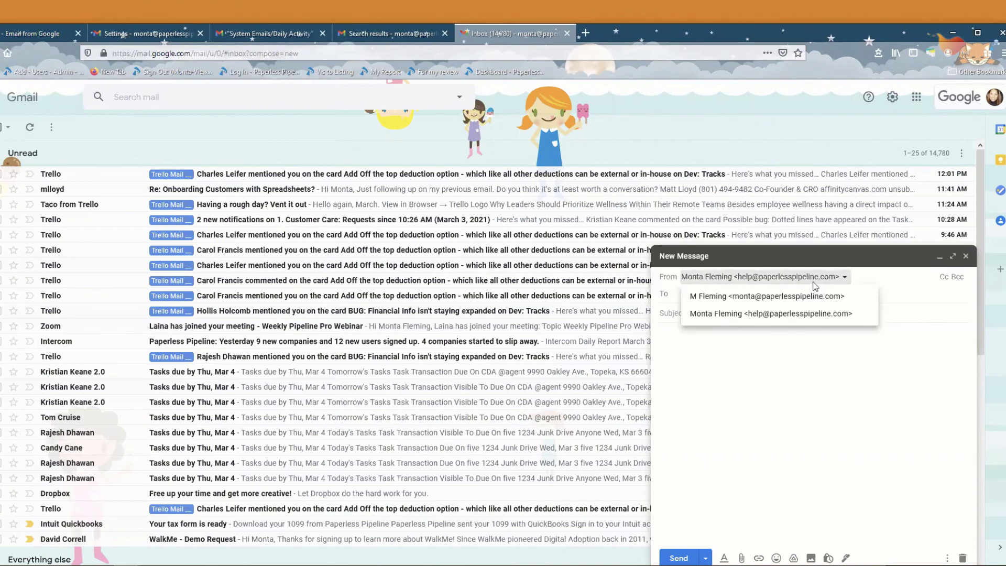
pyautogui.click(809, 281)
pyautogui.click(808, 281)
pyautogui.click(970, 347)
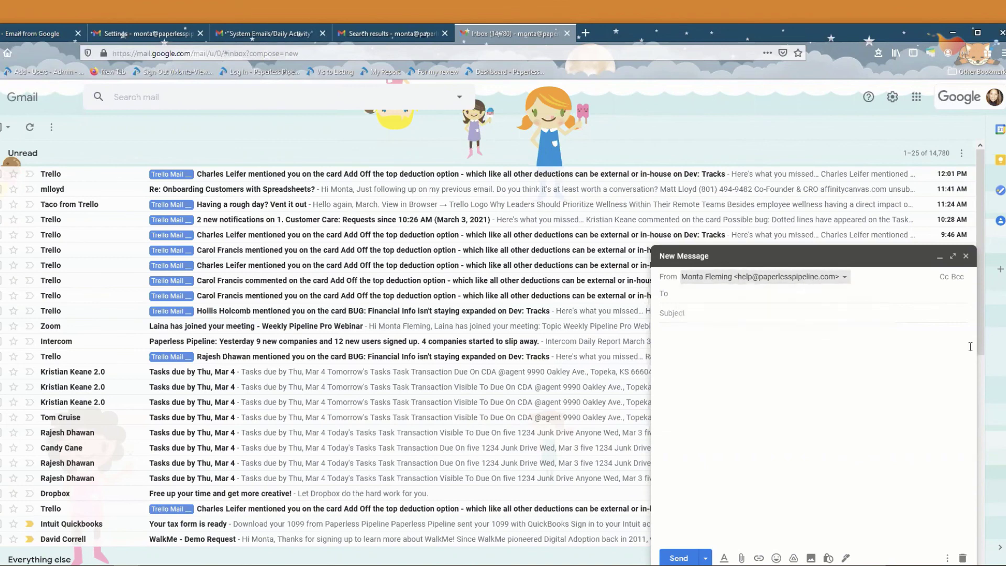